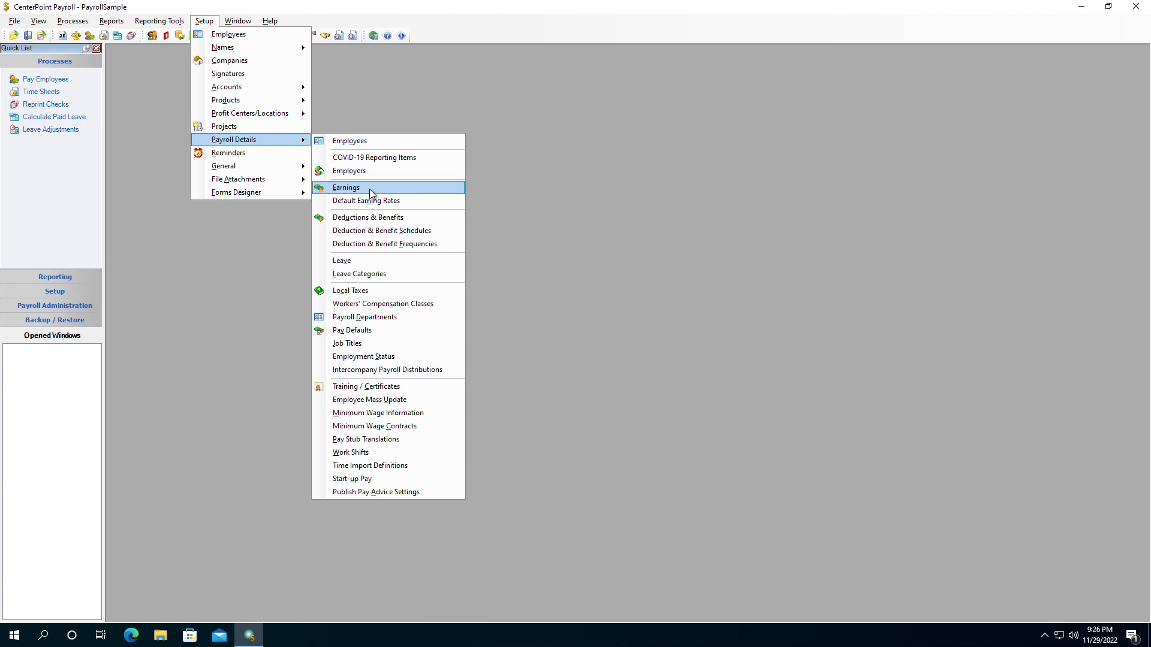
- Create a new earning with abbreviation OT, name Overtime and expense account Salary & Wages Expense
left_click(371, 193)
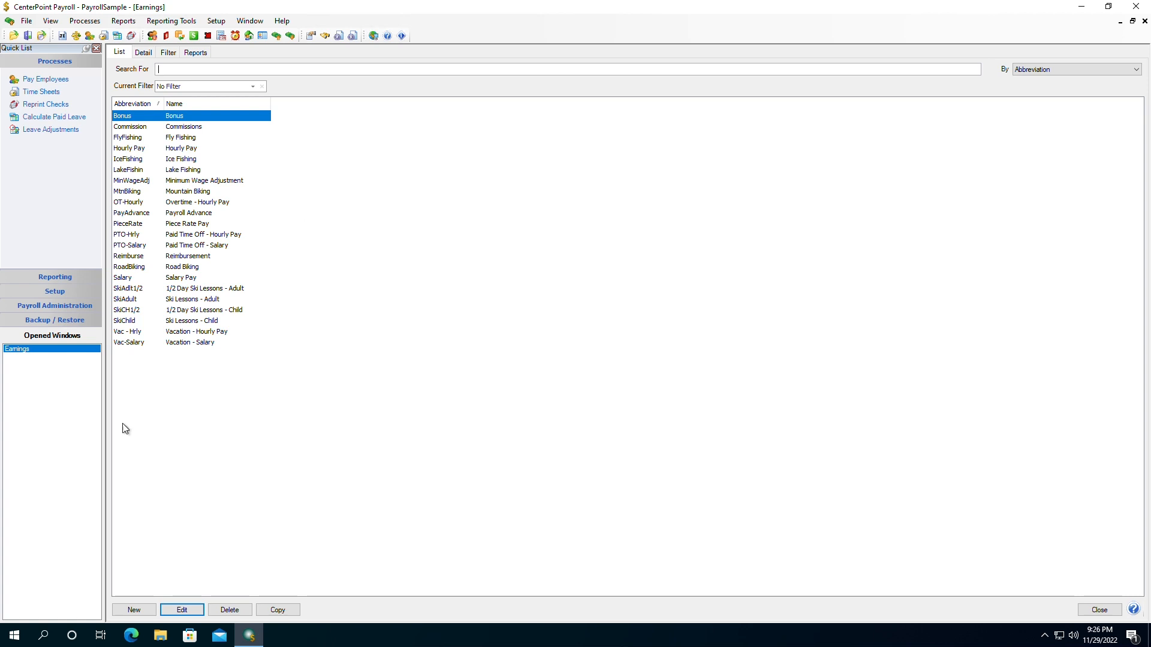
left_click(137, 610)
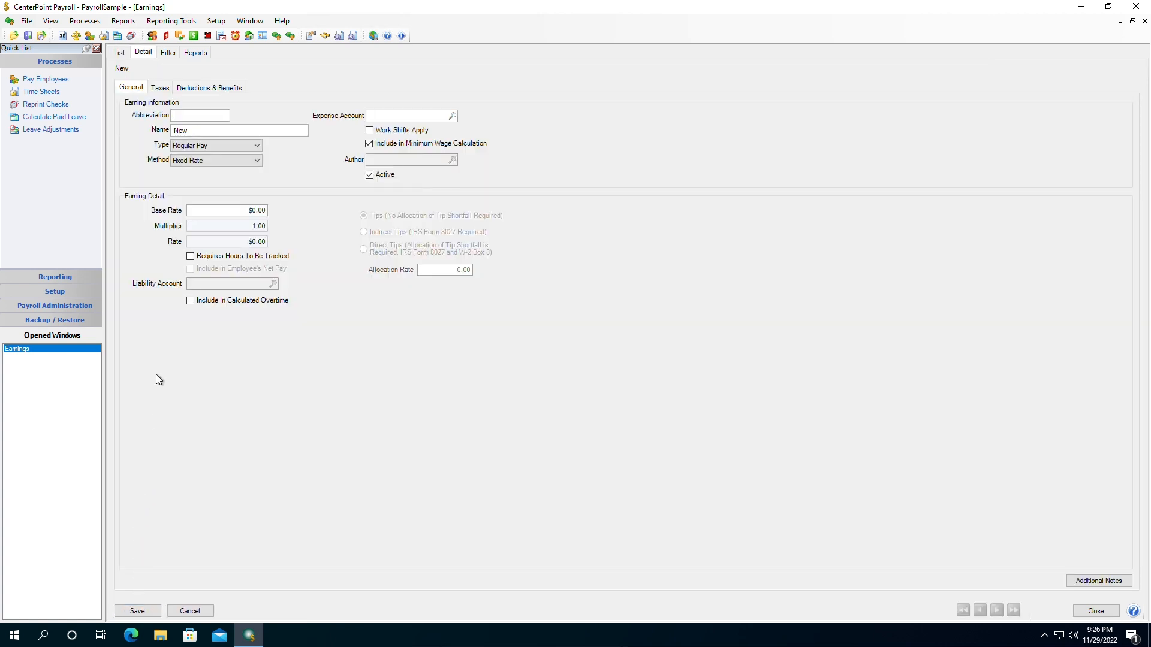
type("OT")
key("Tab")
type("Overtime")
left_click(451, 116)
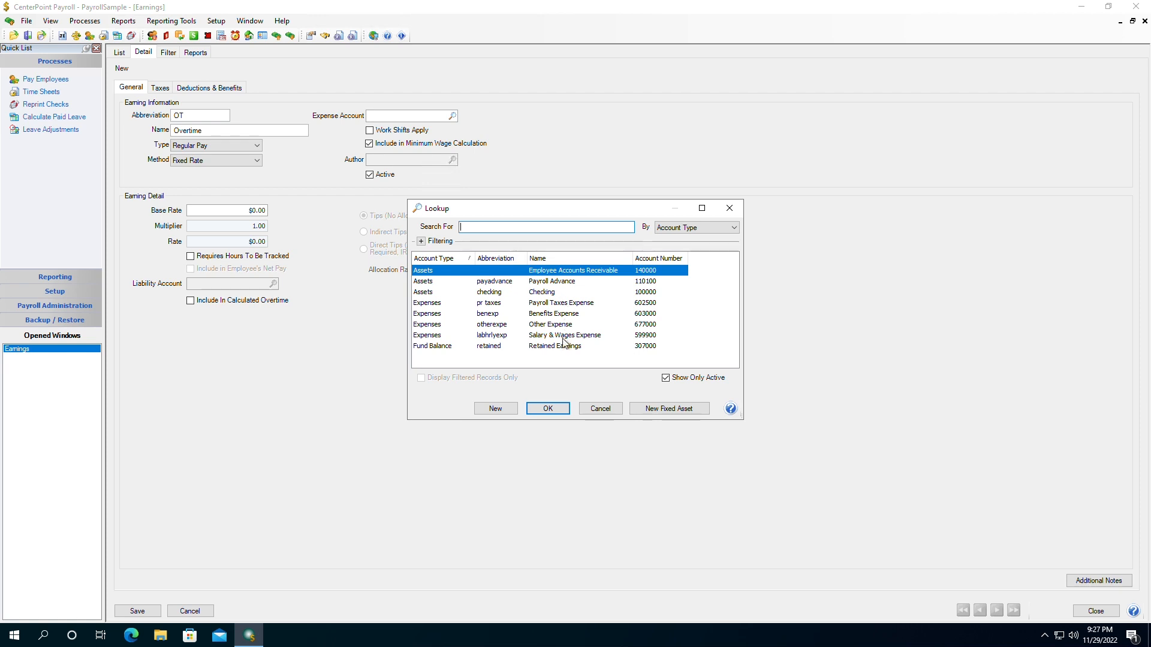
key("Escape")
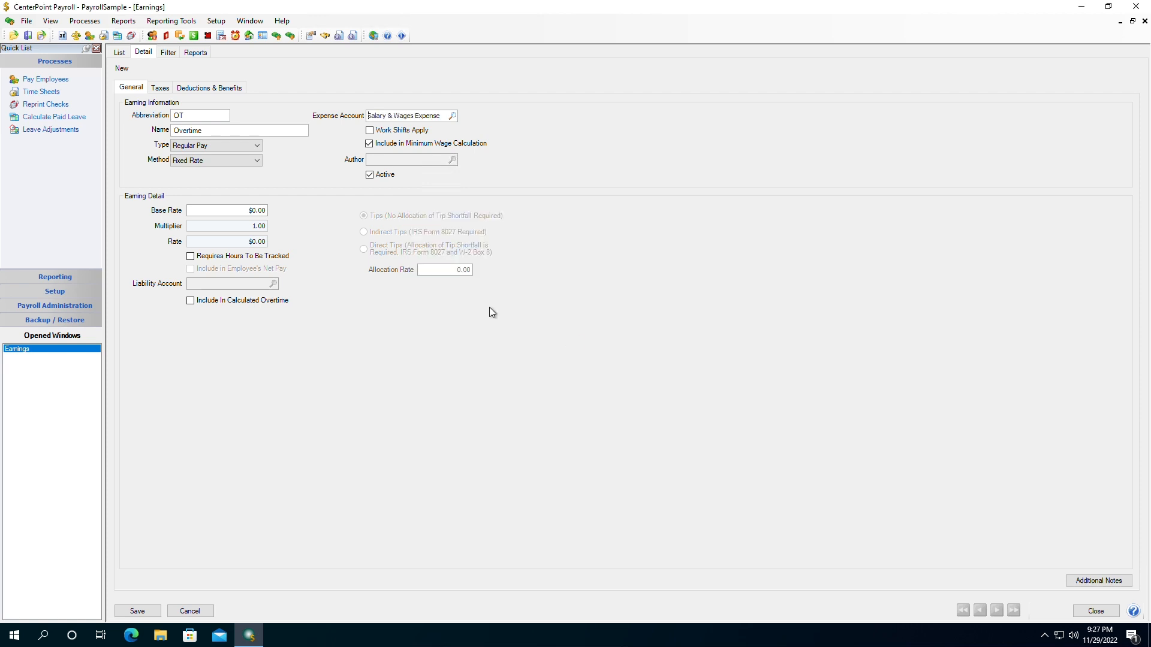
- Set the earning type to Calculated Overtime and the overtime period start date to 10/30/2022
left_click(218, 146)
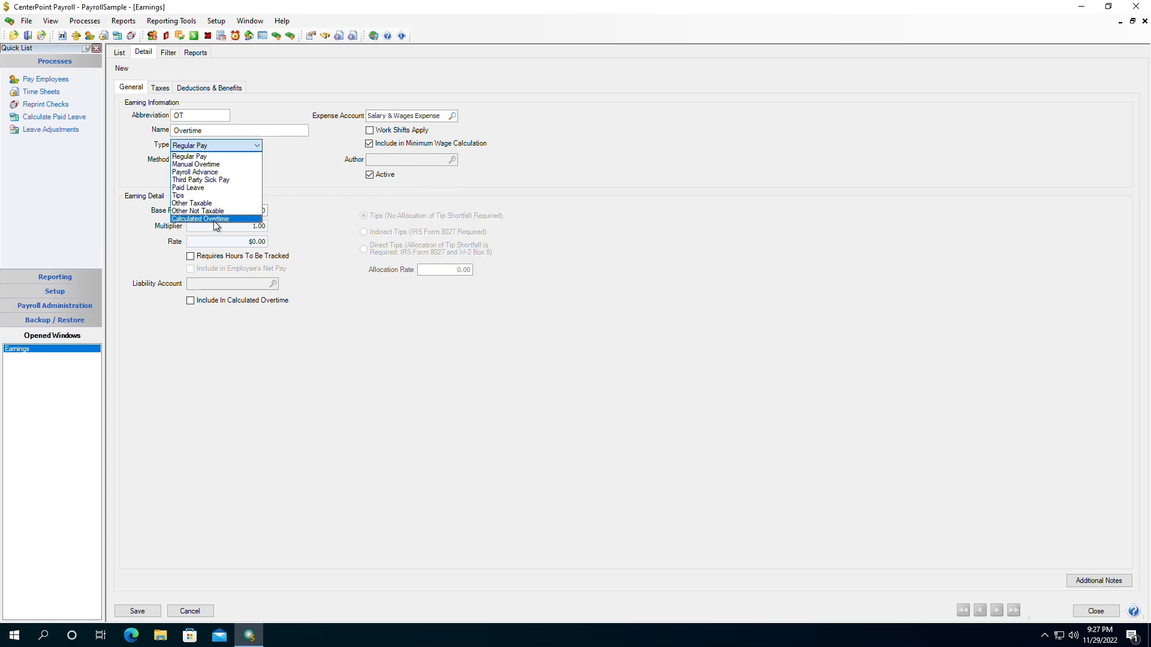
left_click(213, 219)
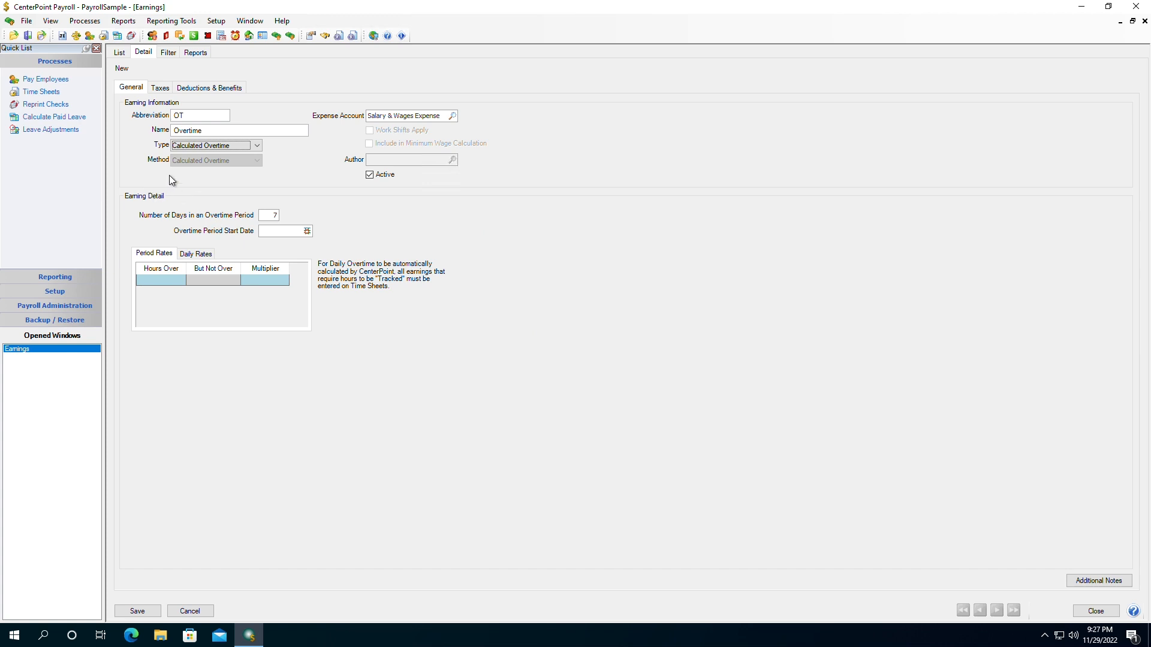
left_click(307, 231)
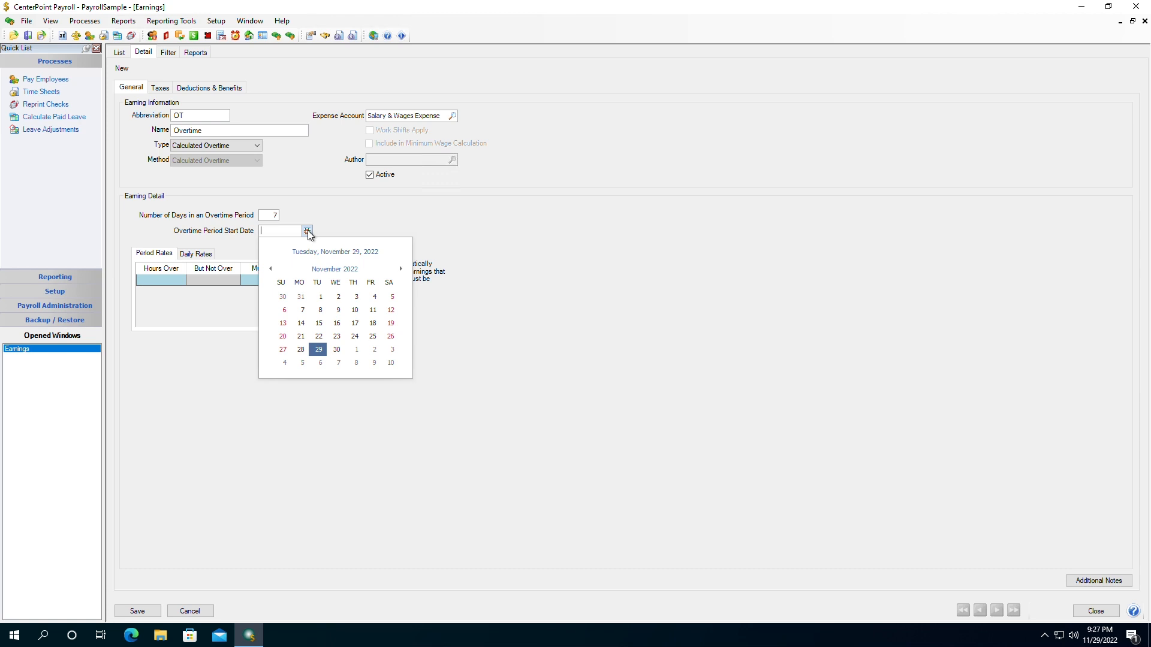
left_click(282, 297)
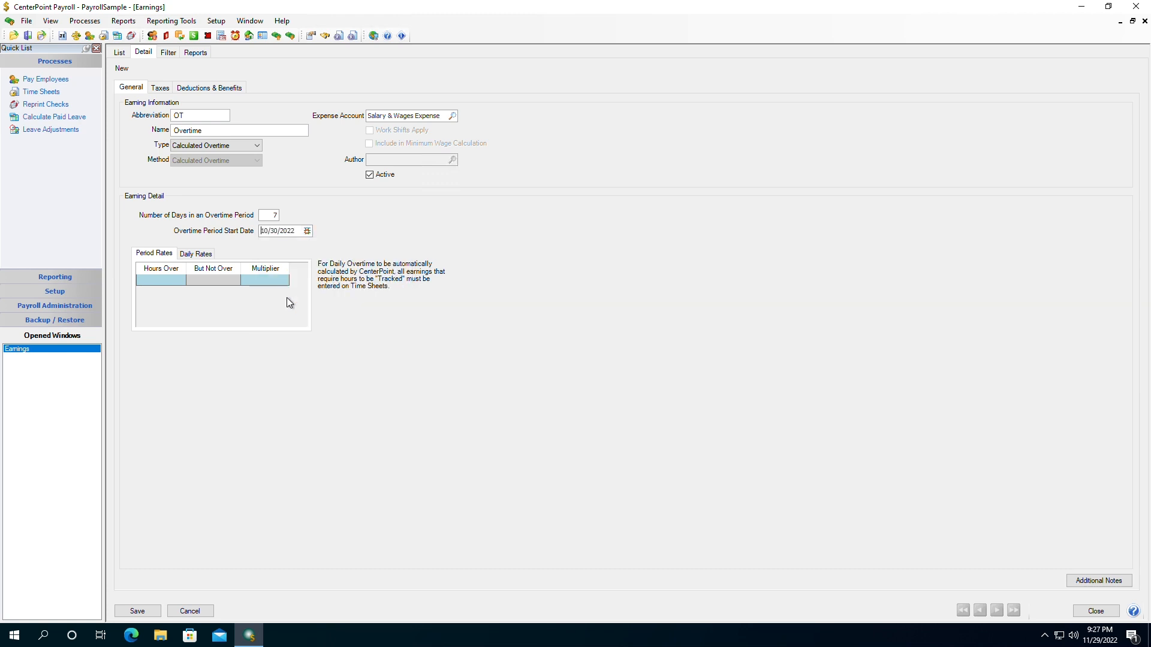
- Define the overtime period rates as over 40 hours at a 1.50 multiplier and over 60 hours at 2
left_click(163, 289)
type("40")
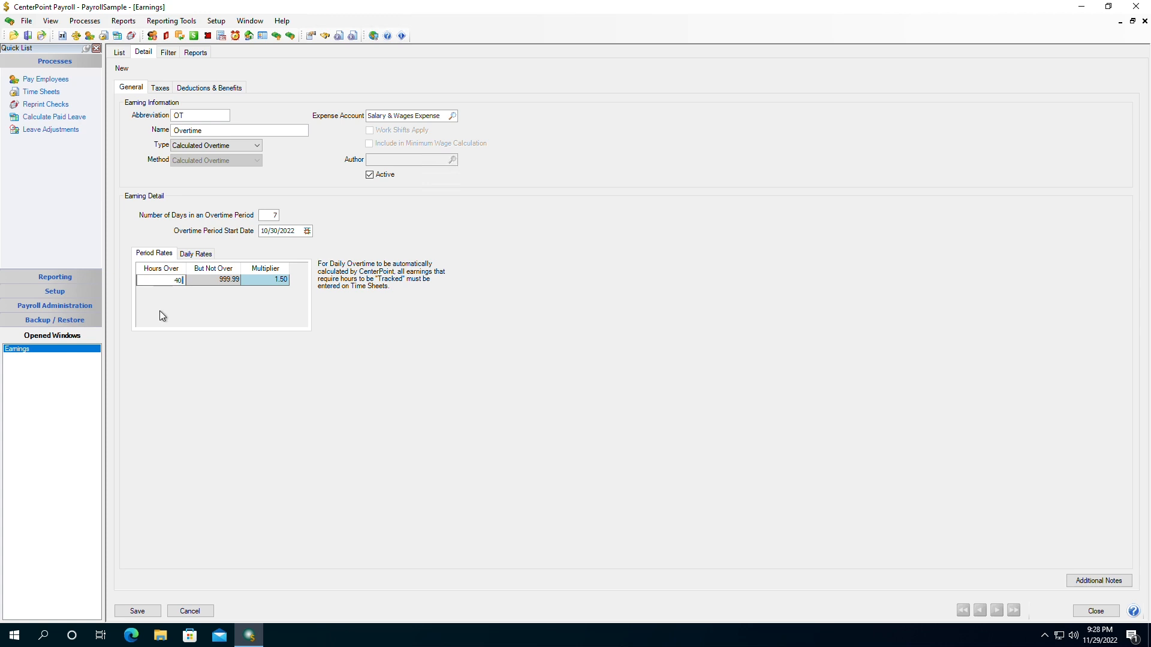
key("Tab")
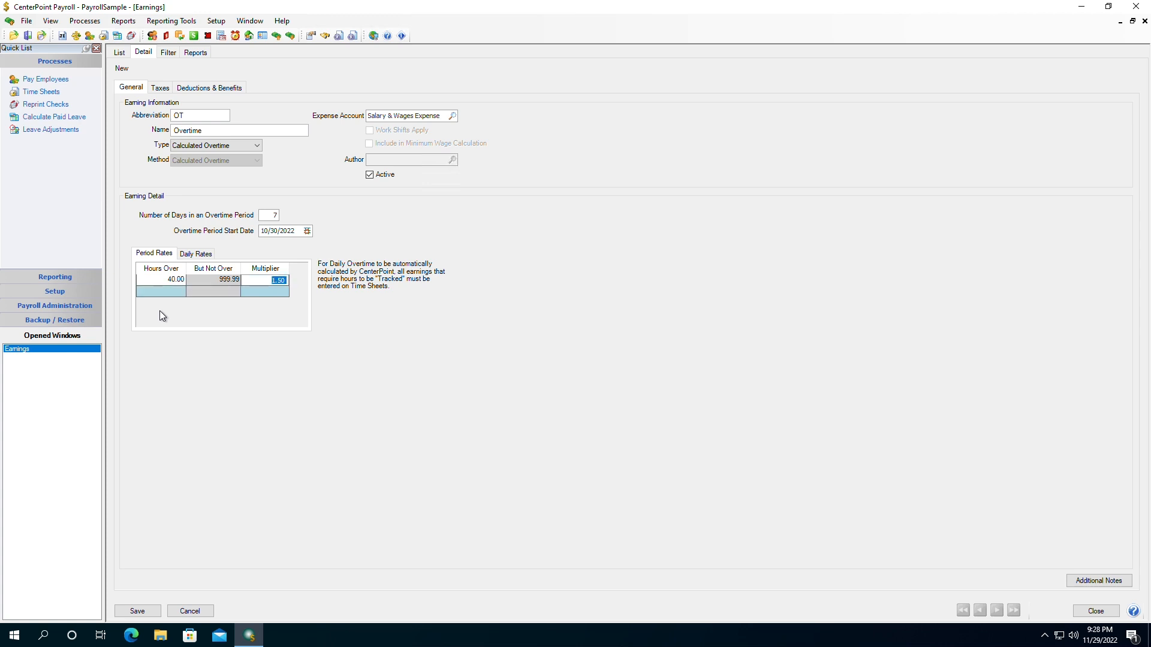
left_click(163, 294)
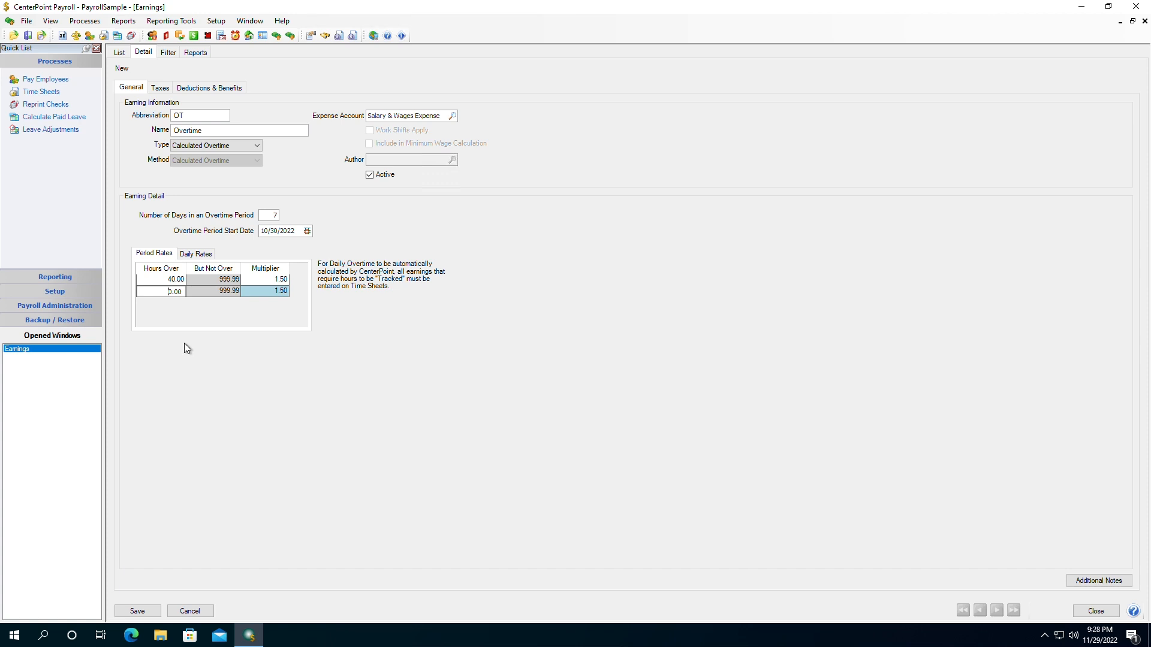
type("60")
key("Tab")
type("2")
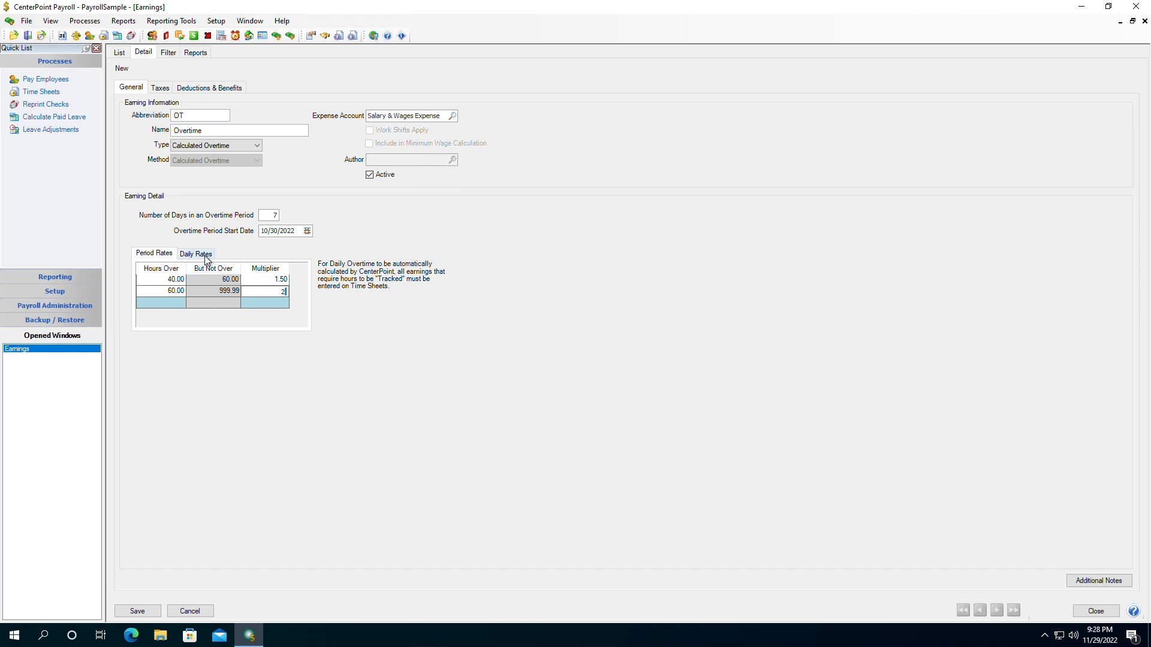
- Add a daily overtime rate for over 8 hours at a 1.50 multiplier, and save the earning without adding it to employees
left_click(192, 259)
left_click(152, 284)
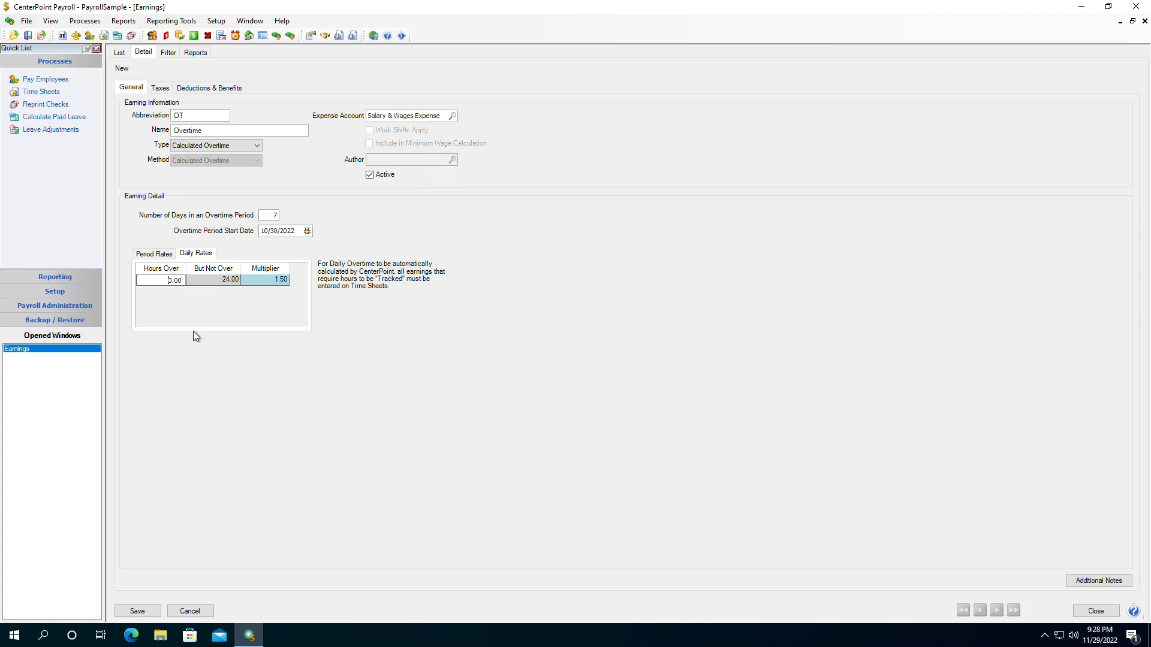
type("8")
key("Tab")
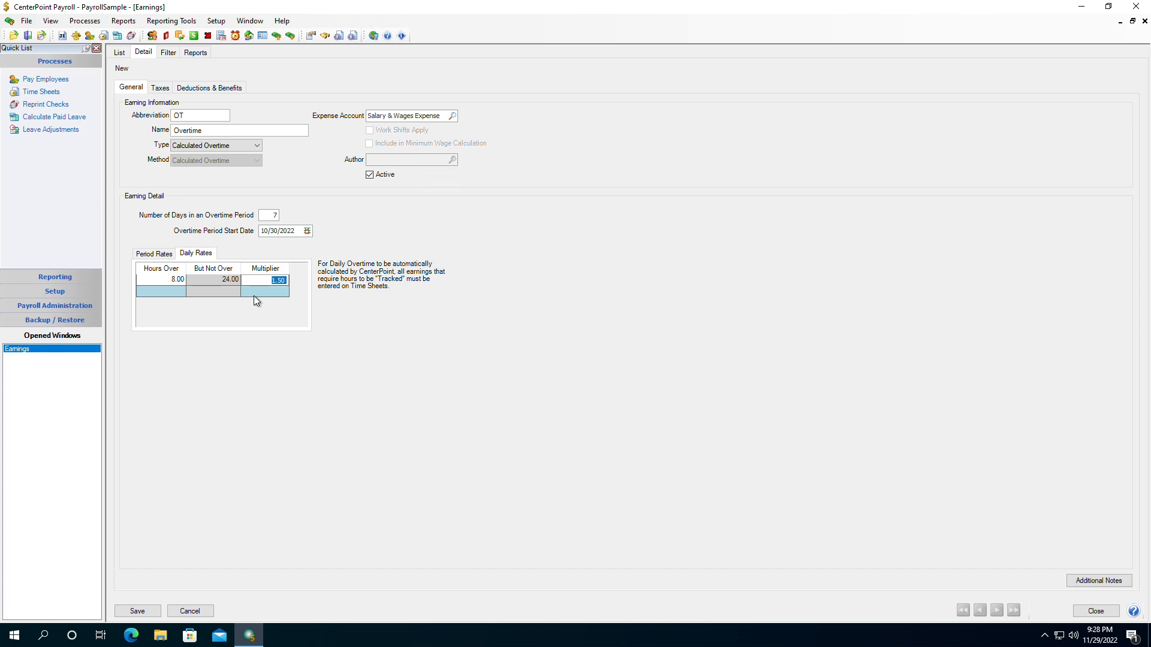
left_click(137, 611)
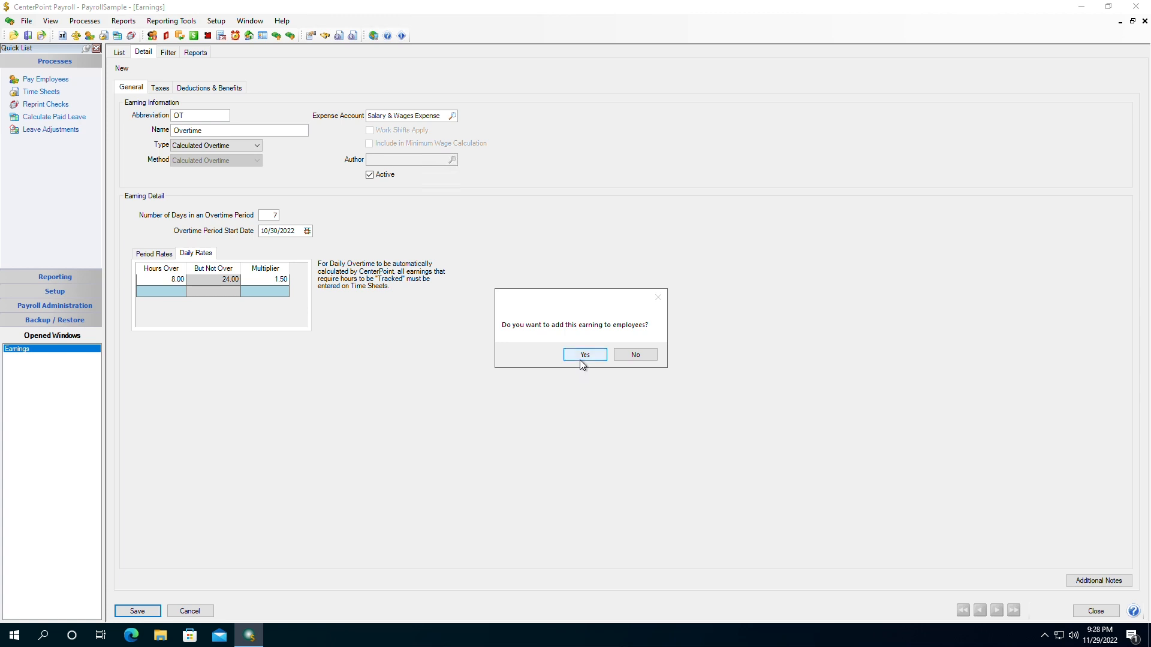
left_click(643, 357)
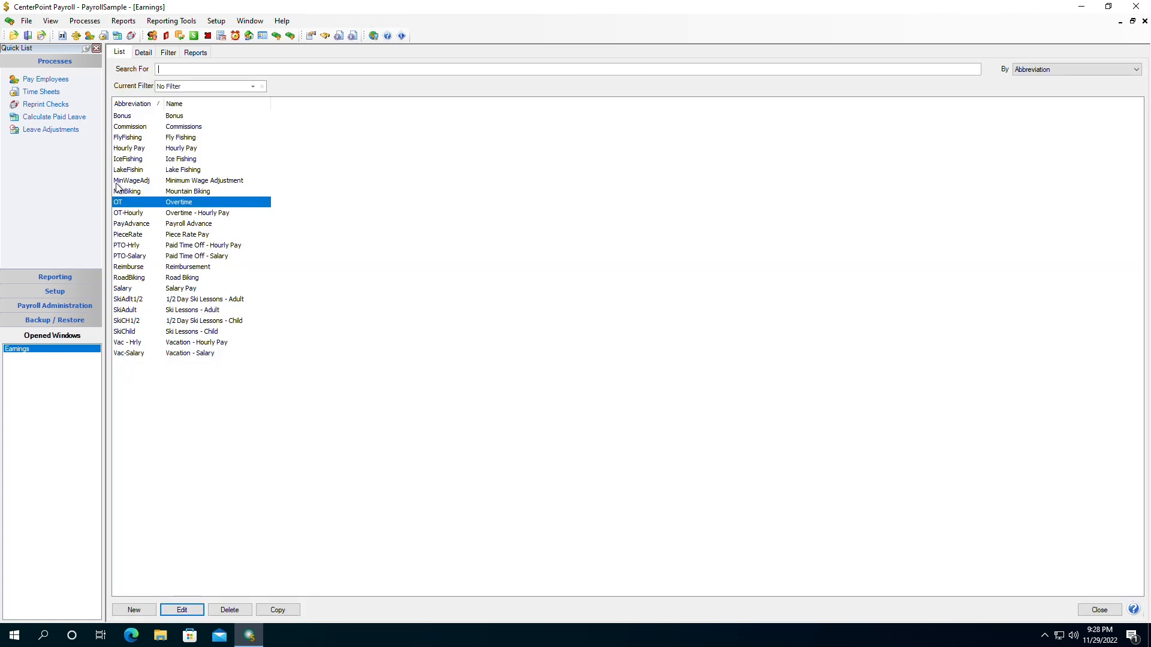
- Add the Overtime earning to the first employee in the employee selection list and confirm the update
right_click(166, 203)
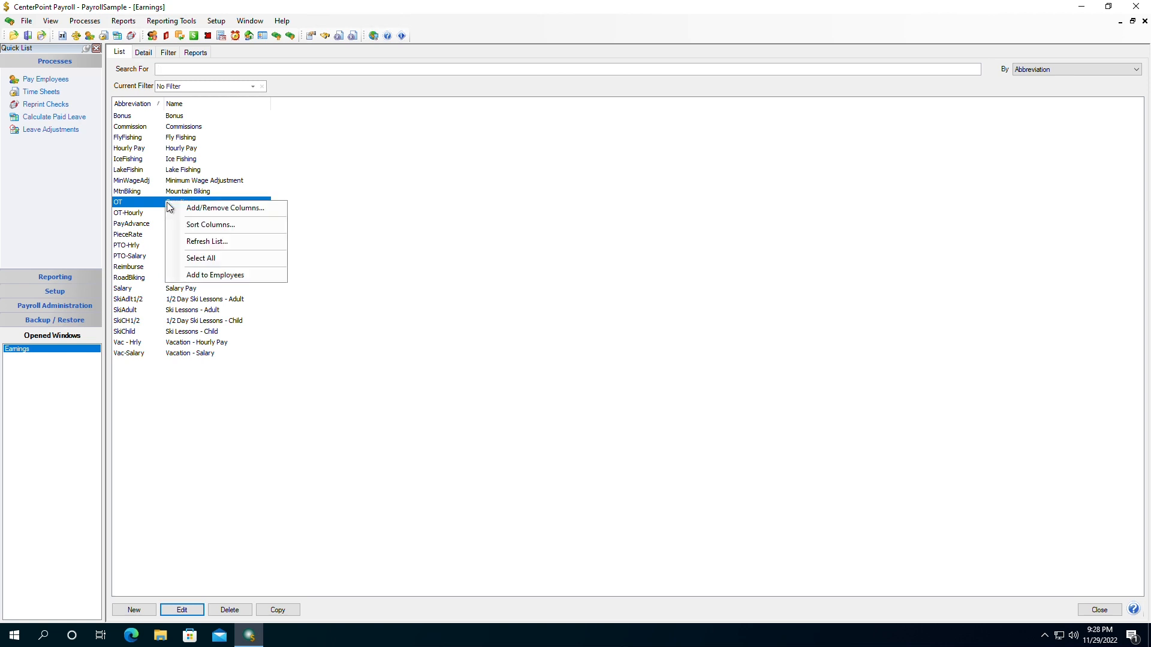
left_click(229, 279)
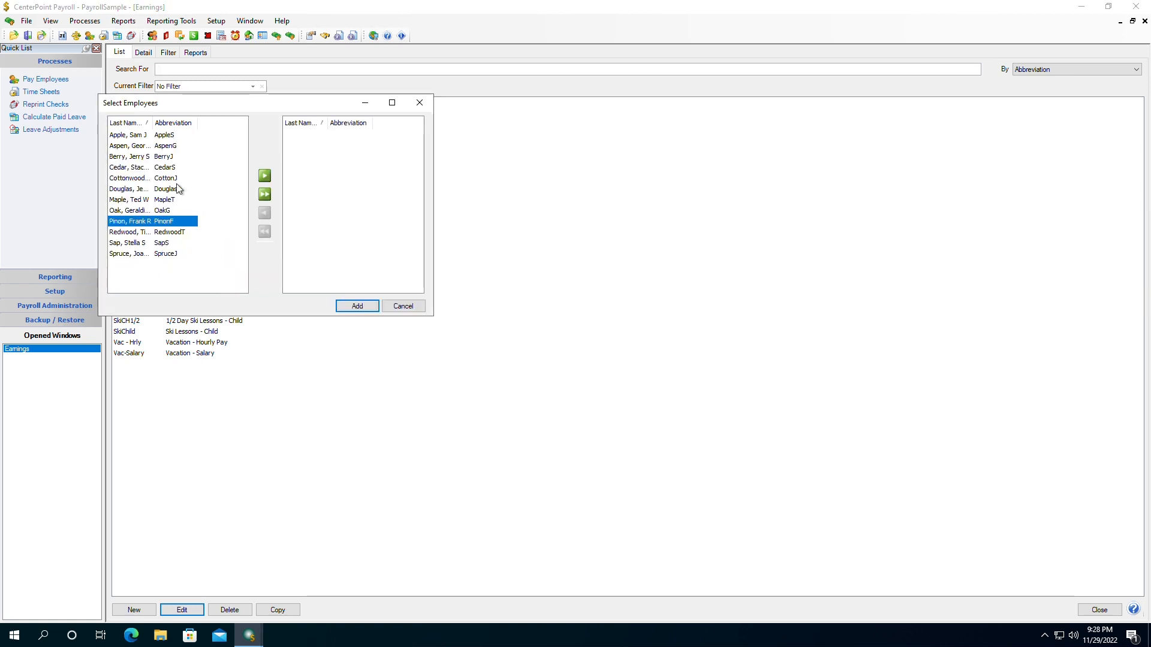
left_click(159, 137)
left_click(264, 175)
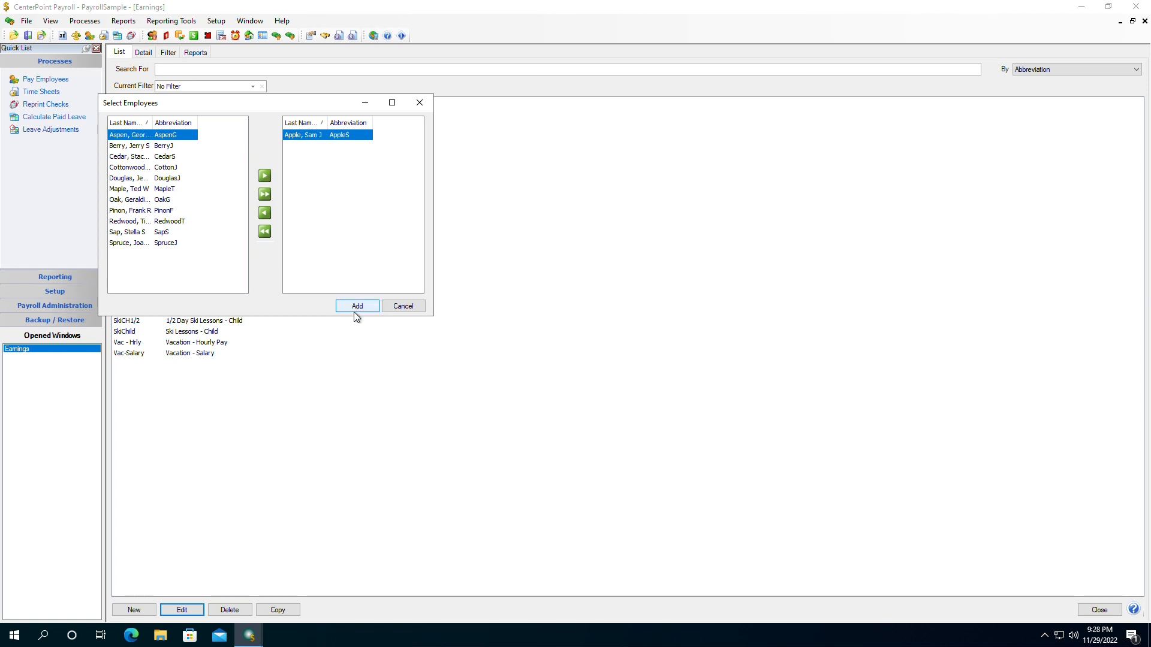
left_click(357, 307)
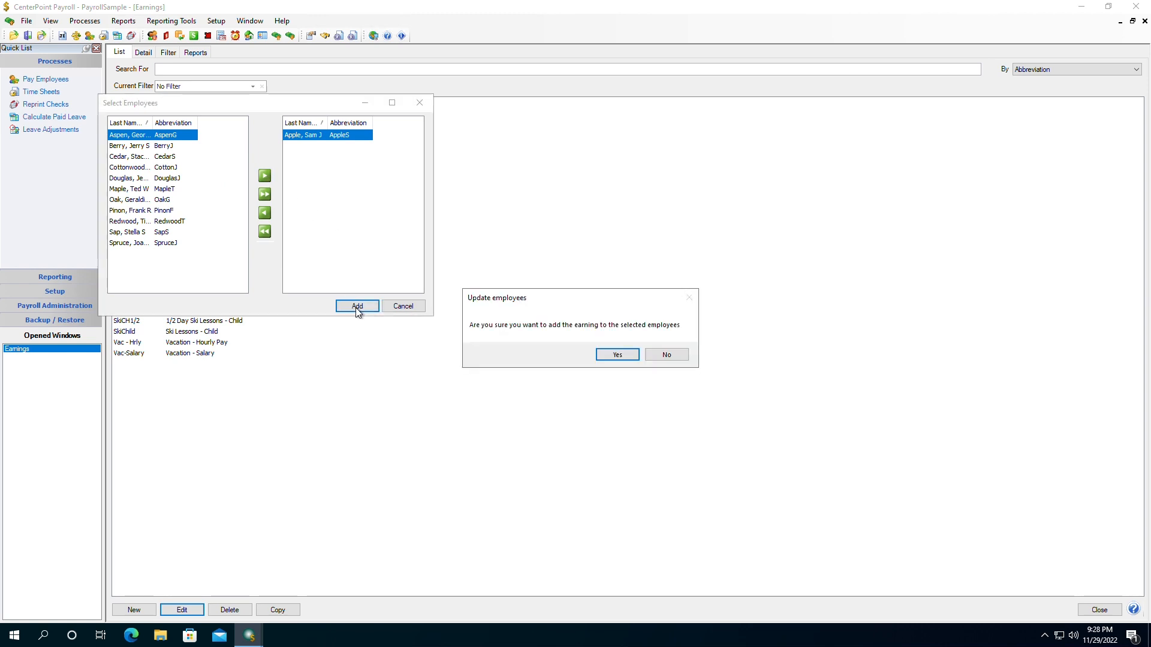
left_click(607, 355)
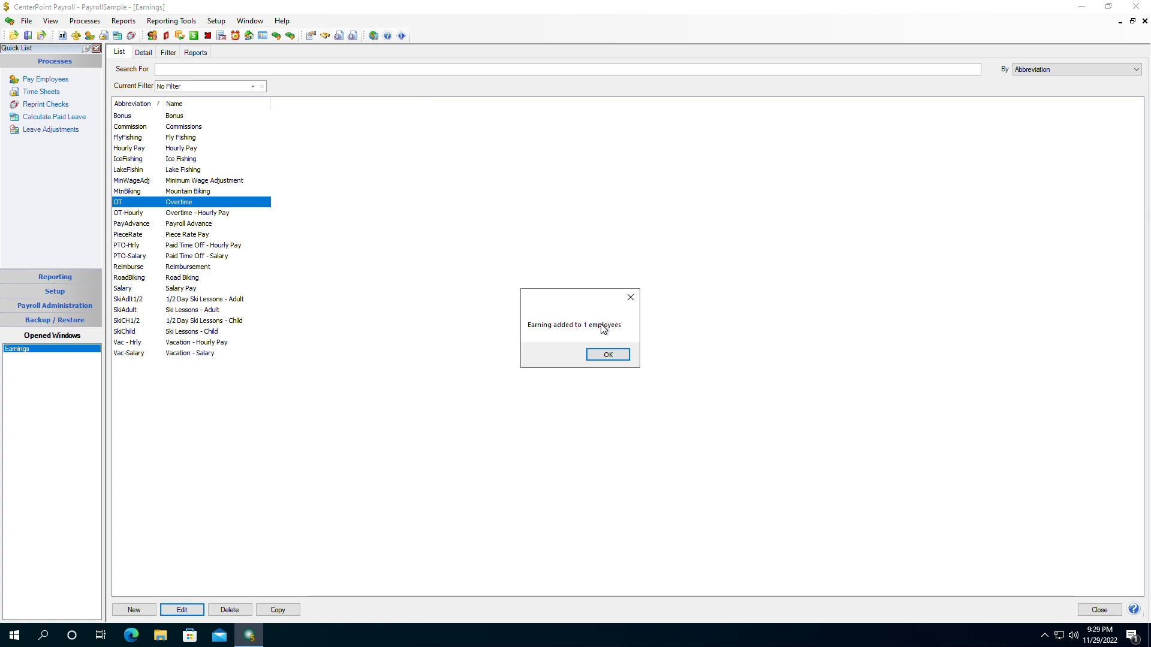
left_click(612, 358)
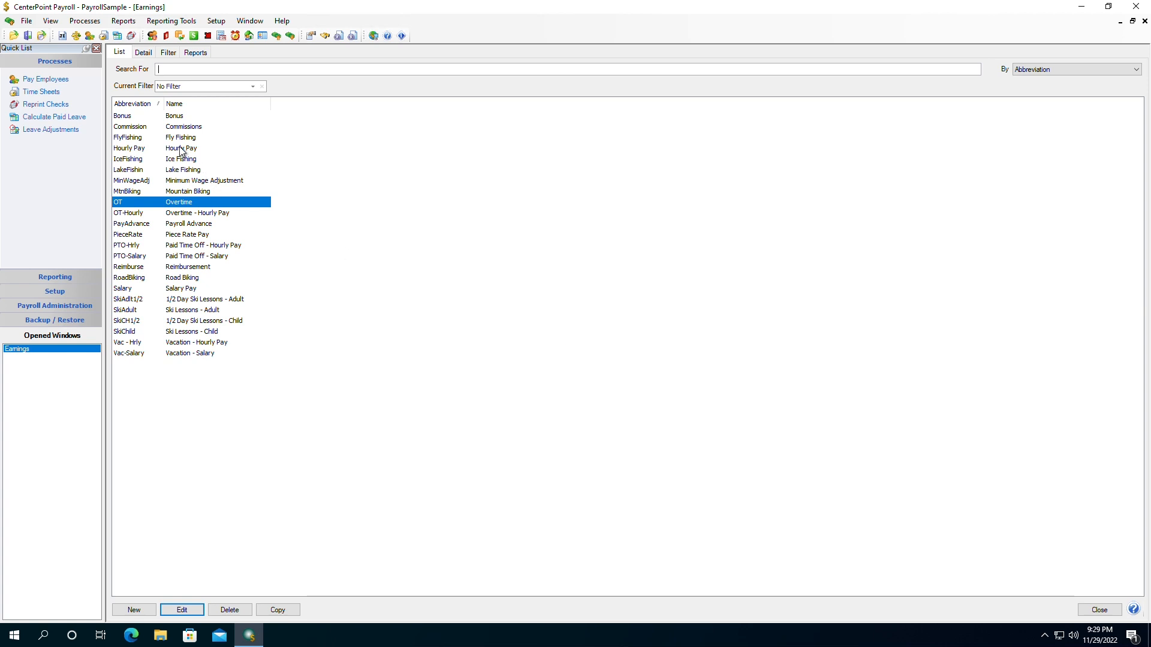
- Include the Hourly Pay earning in calculated overtime and save it
double_click(178, 149)
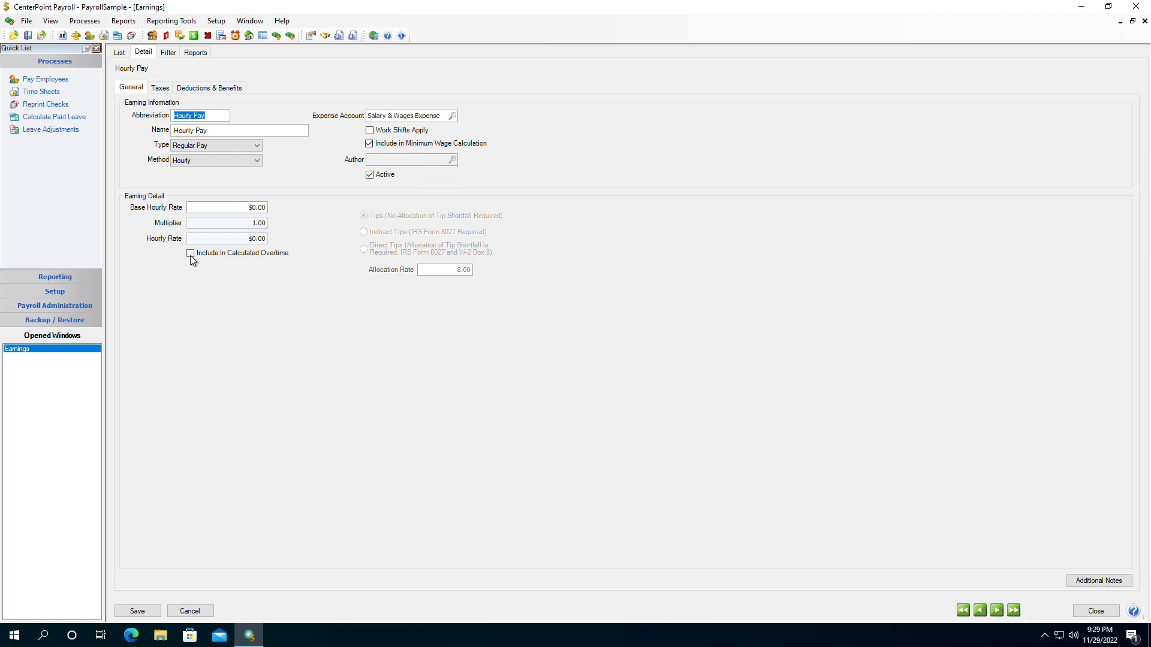
left_click(191, 254)
left_click(146, 606)
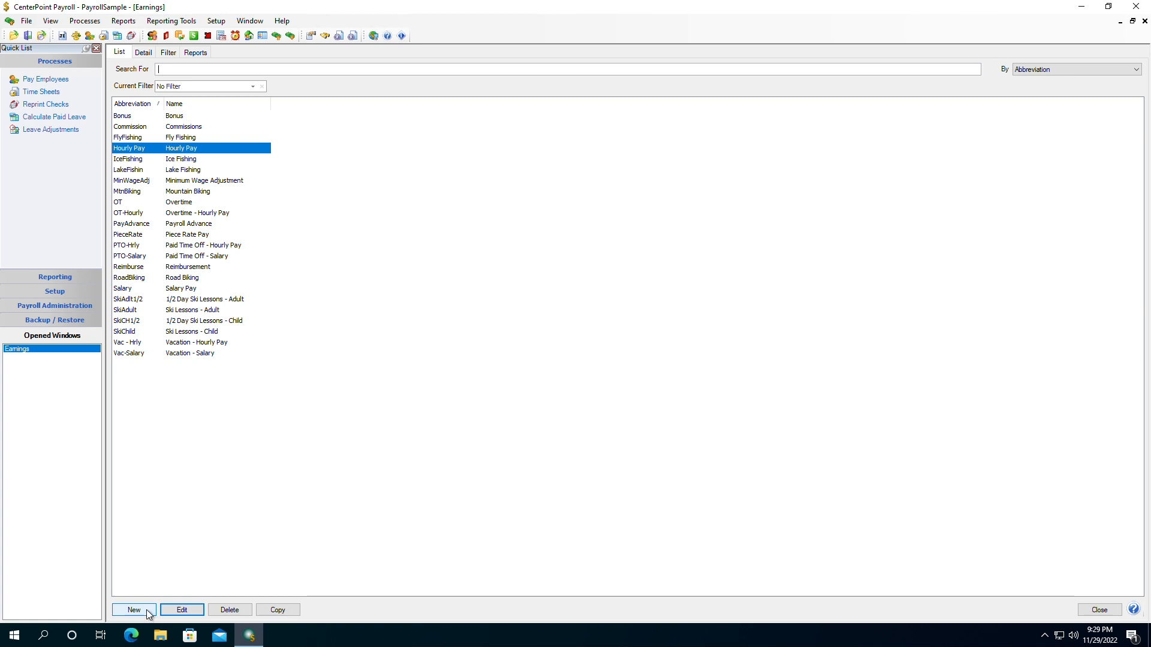
- Review and resave the Vacation - Hourly Pay earning, and include the Commissions earning in calculated overtime, saving it and closing Earnings
double_click(187, 343)
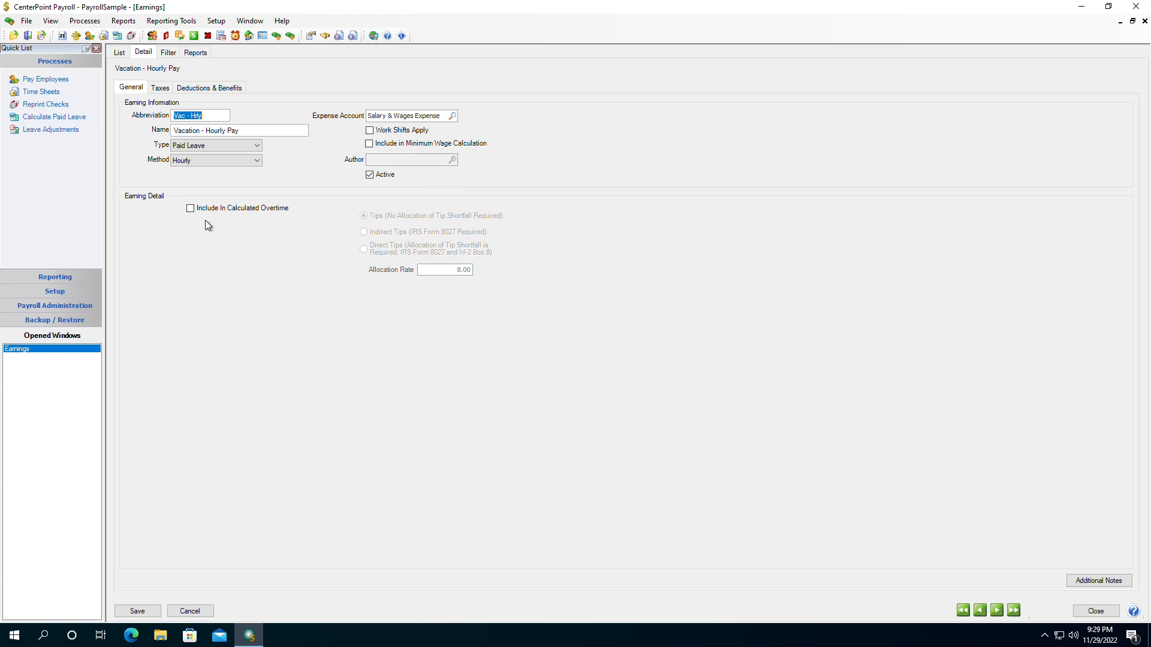
left_click(144, 610)
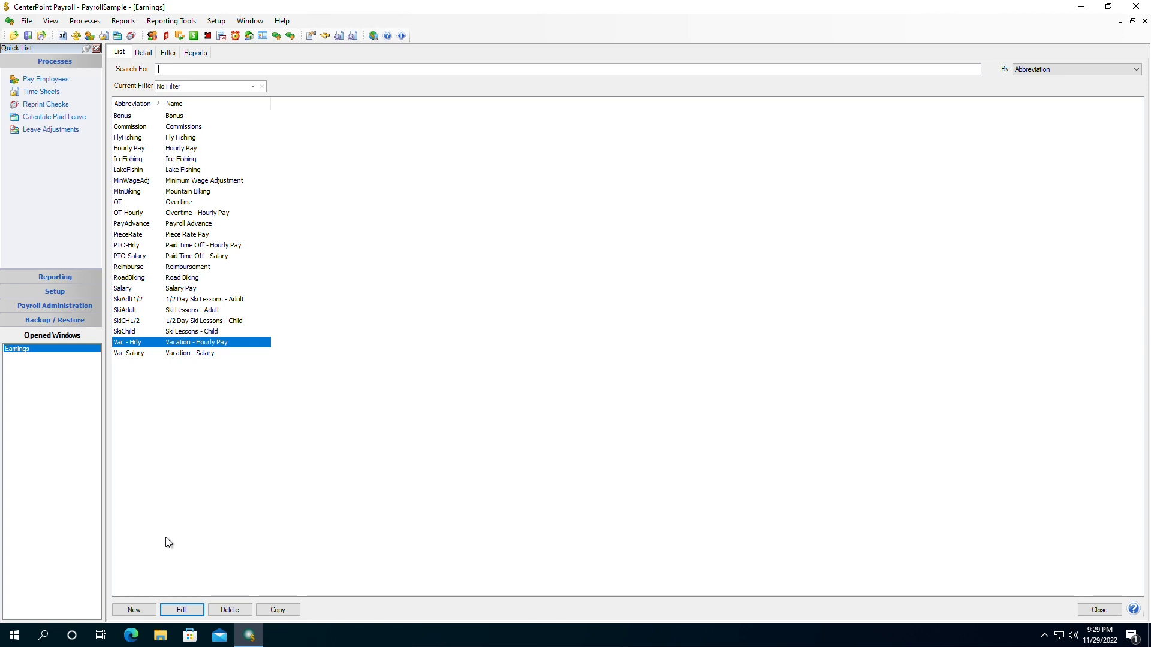
double_click(191, 130)
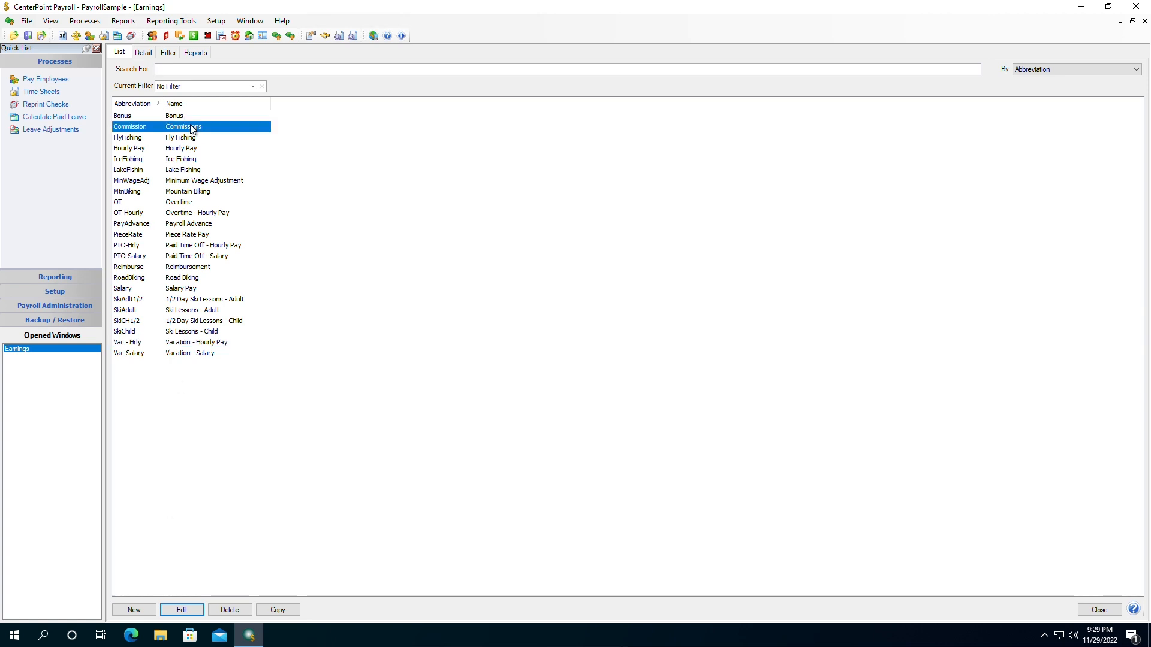
left_click(192, 301)
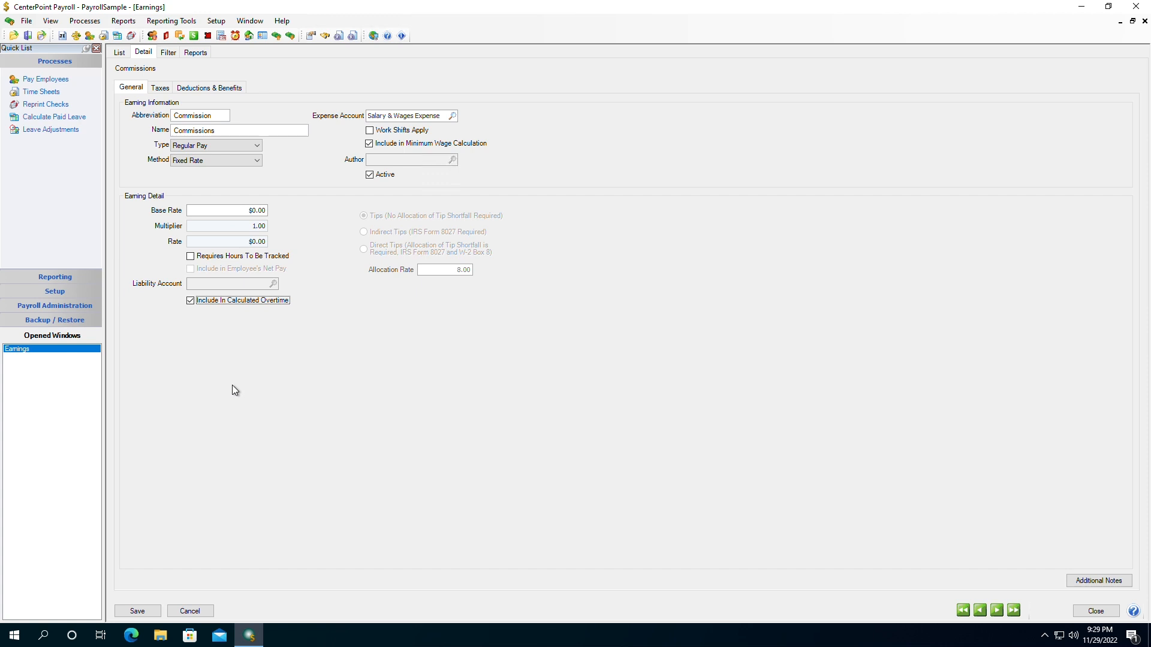
left_click(141, 614)
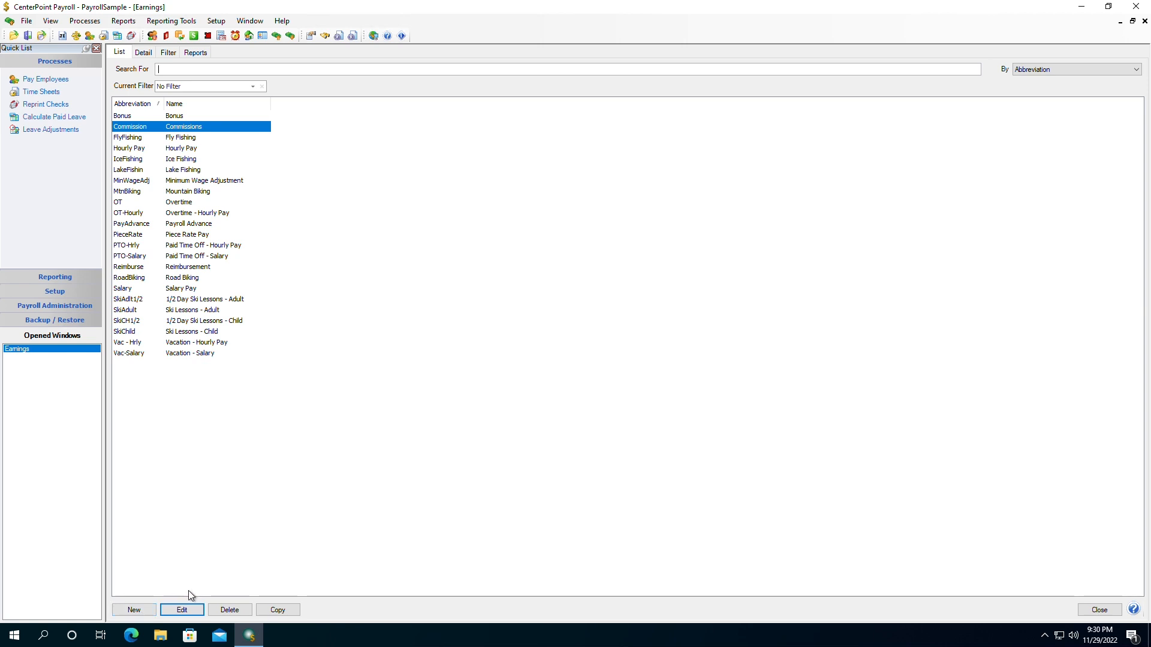
left_click(1089, 613)
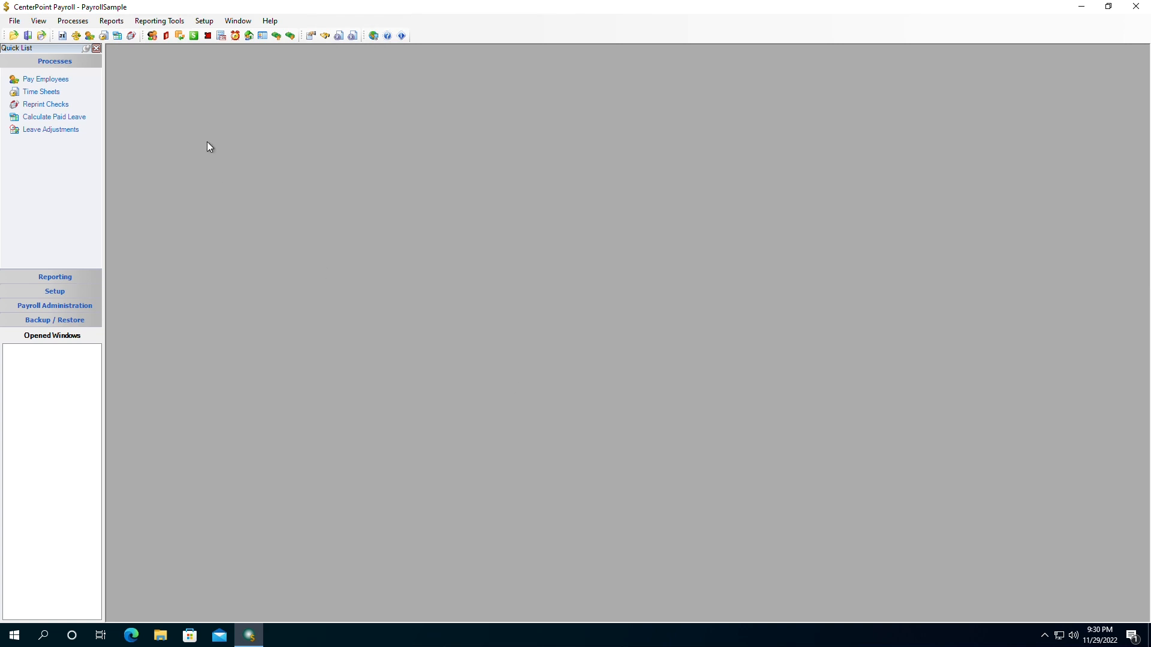
- Set Overtime as the overtime earning under Alpine Sports in the first listed employee's earnings, and save the employee record
left_click(204, 21)
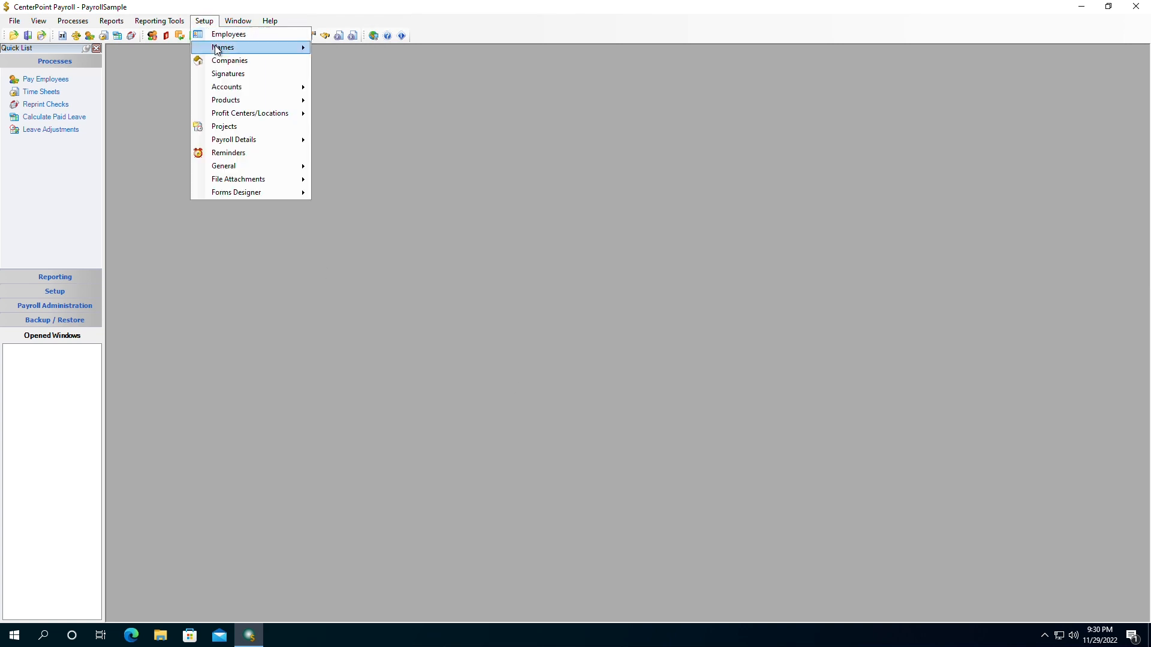
left_click(218, 35)
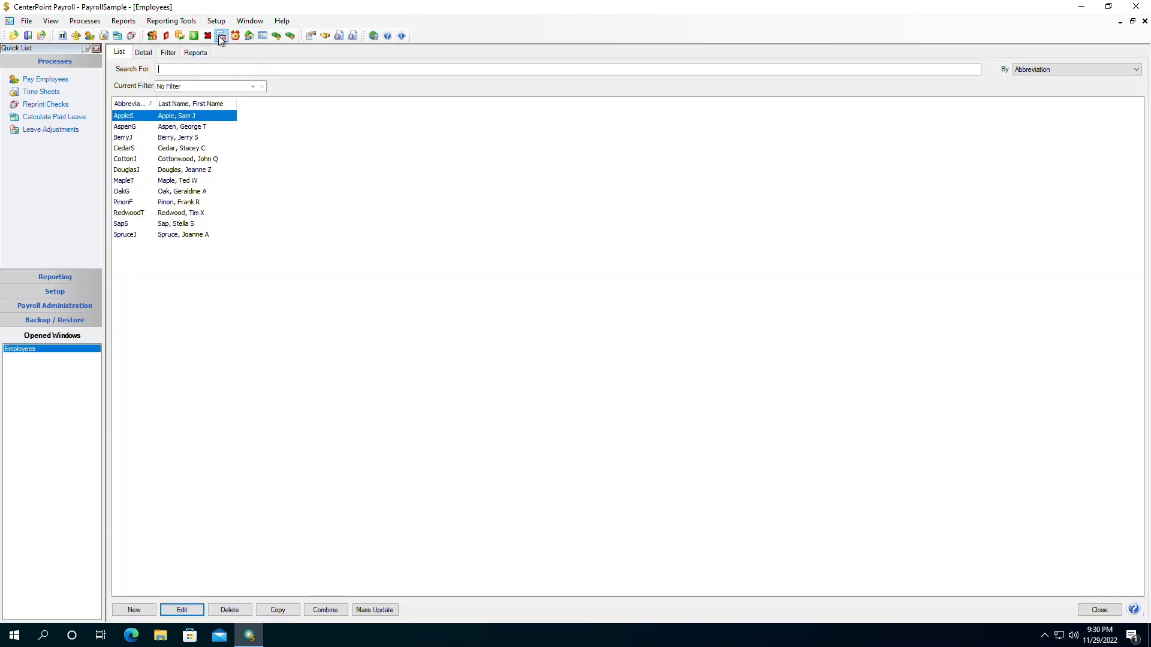
double_click(181, 120)
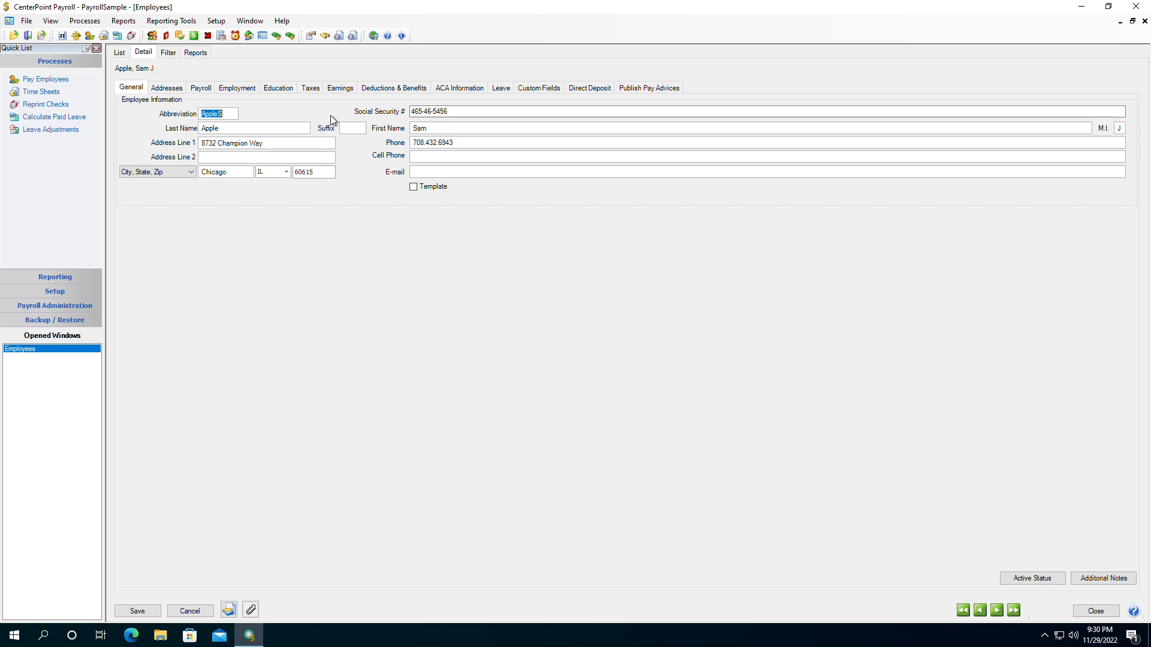
left_click(334, 90)
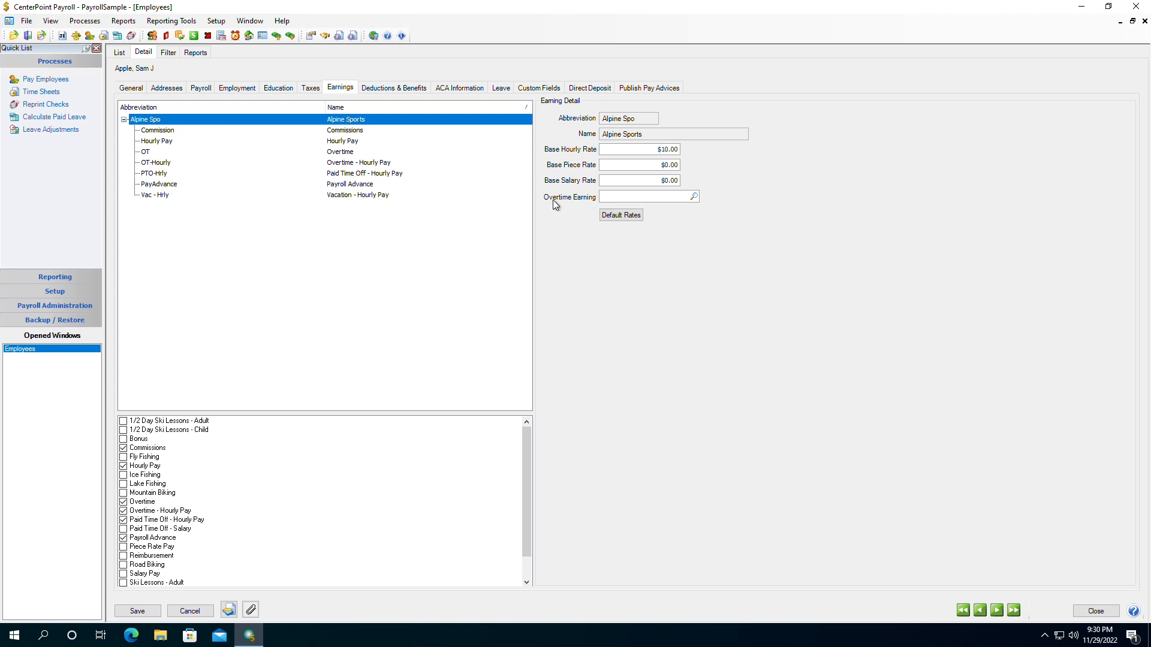
left_click(663, 204)
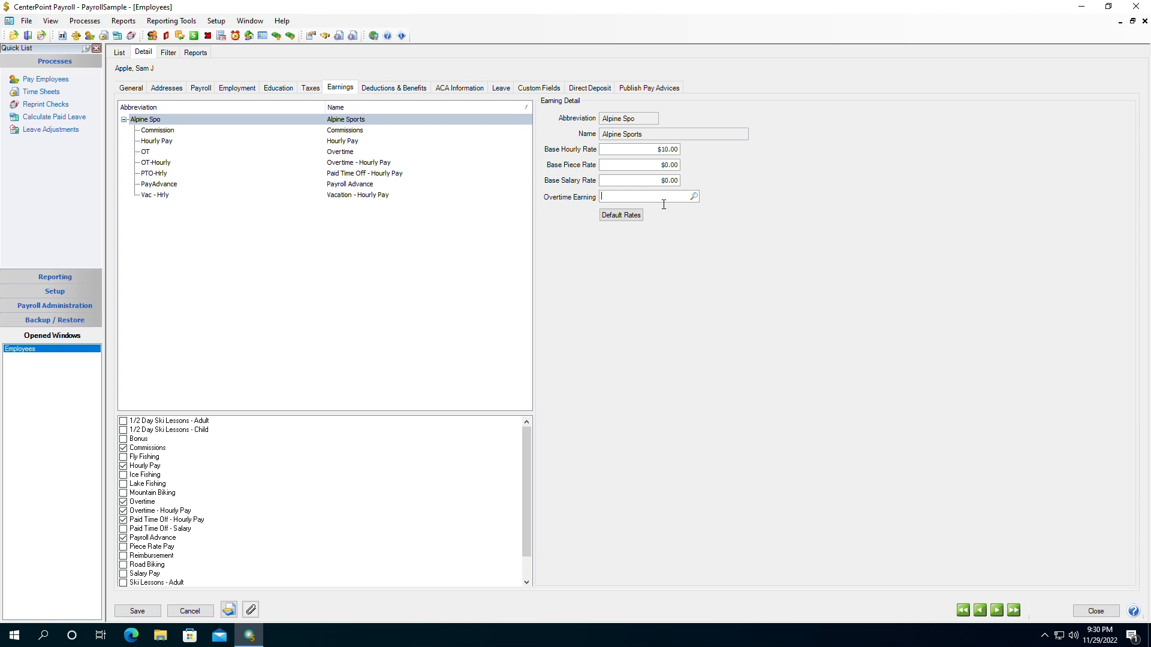
type("overtime")
key("Tab")
left_click(131, 616)
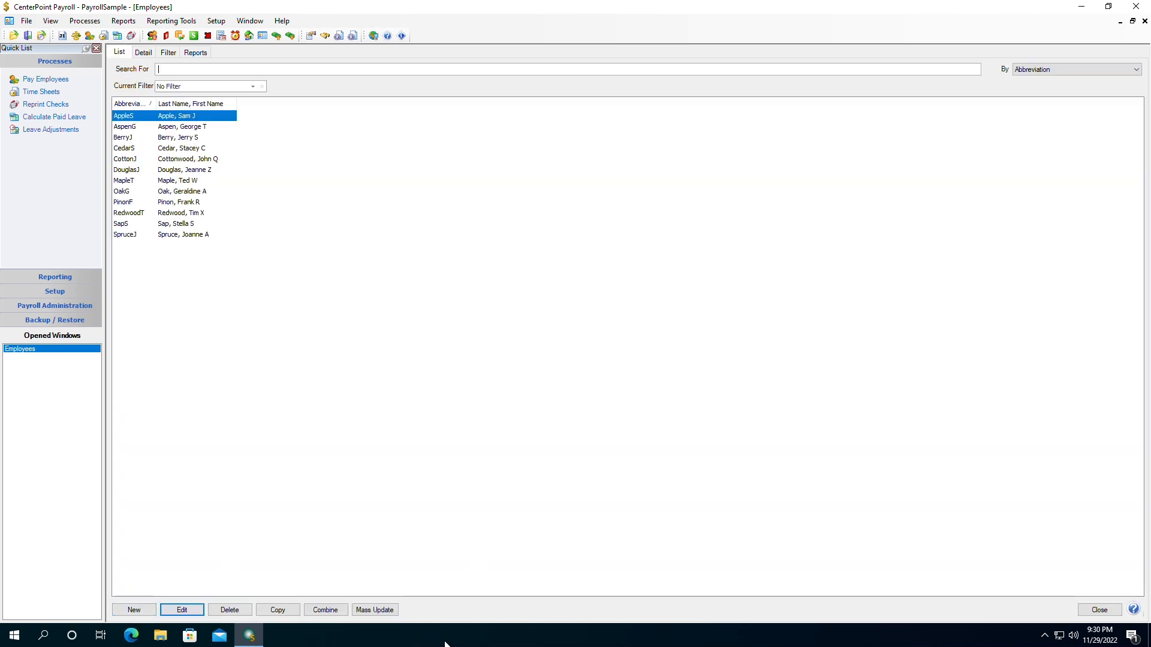
- Start a mass update of employees and choose the Calculated Overtime Earning item in the General category for updating
left_click(382, 612)
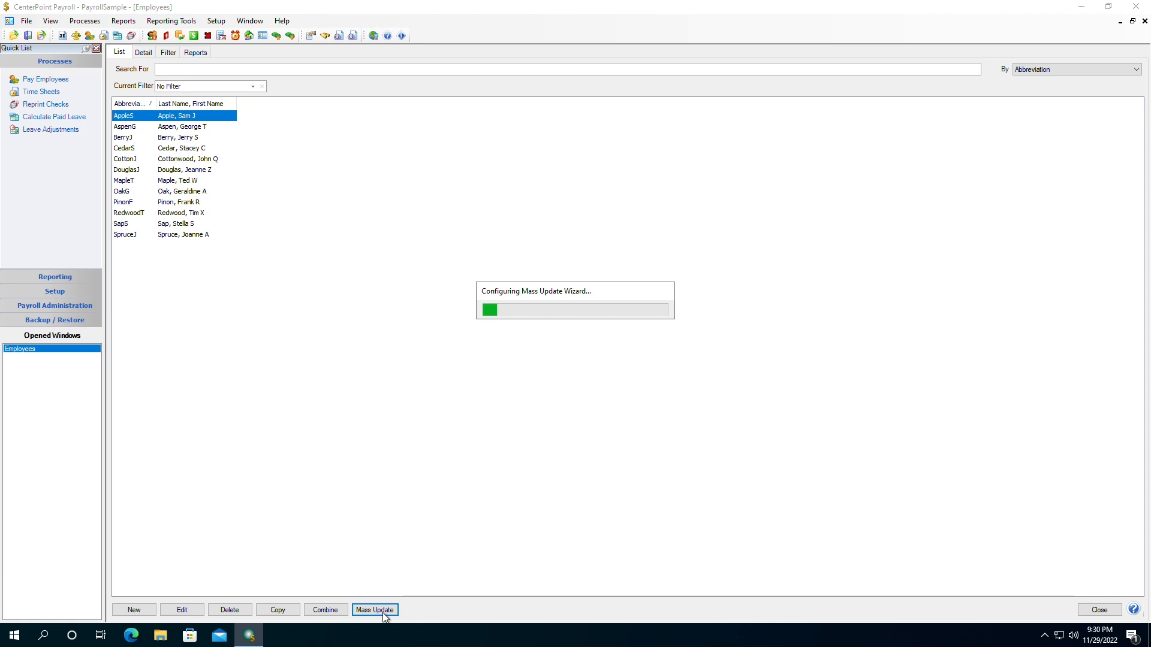
left_click(711, 447)
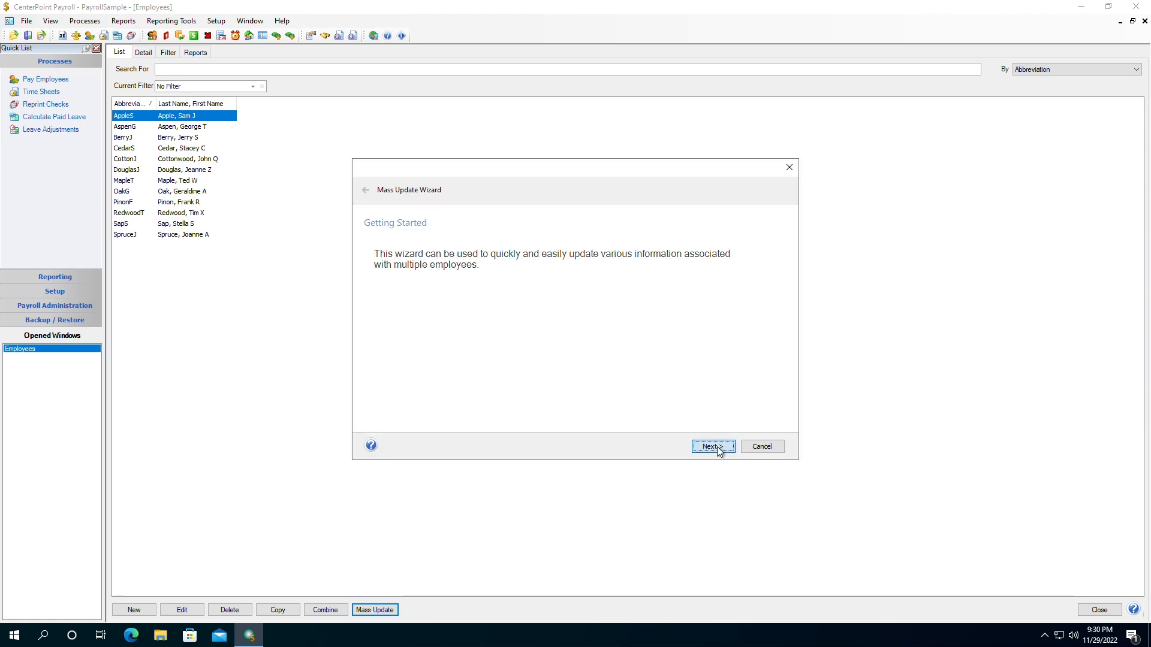
left_click(386, 262)
left_click(384, 247)
left_click(713, 447)
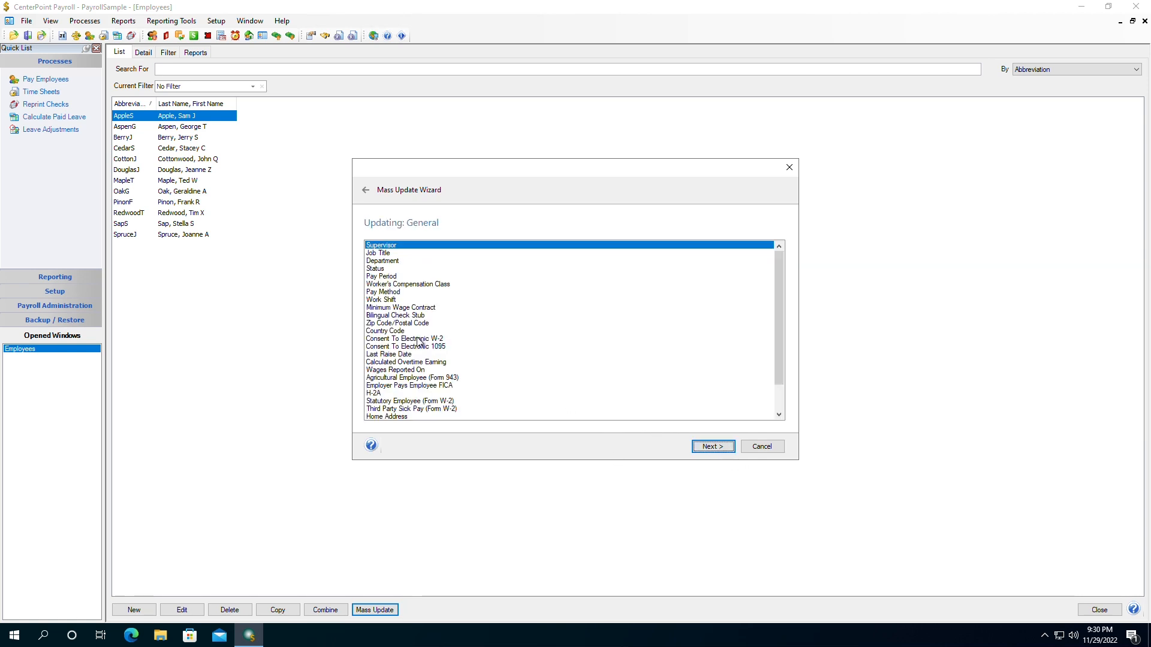
left_click(422, 362)
left_click(712, 447)
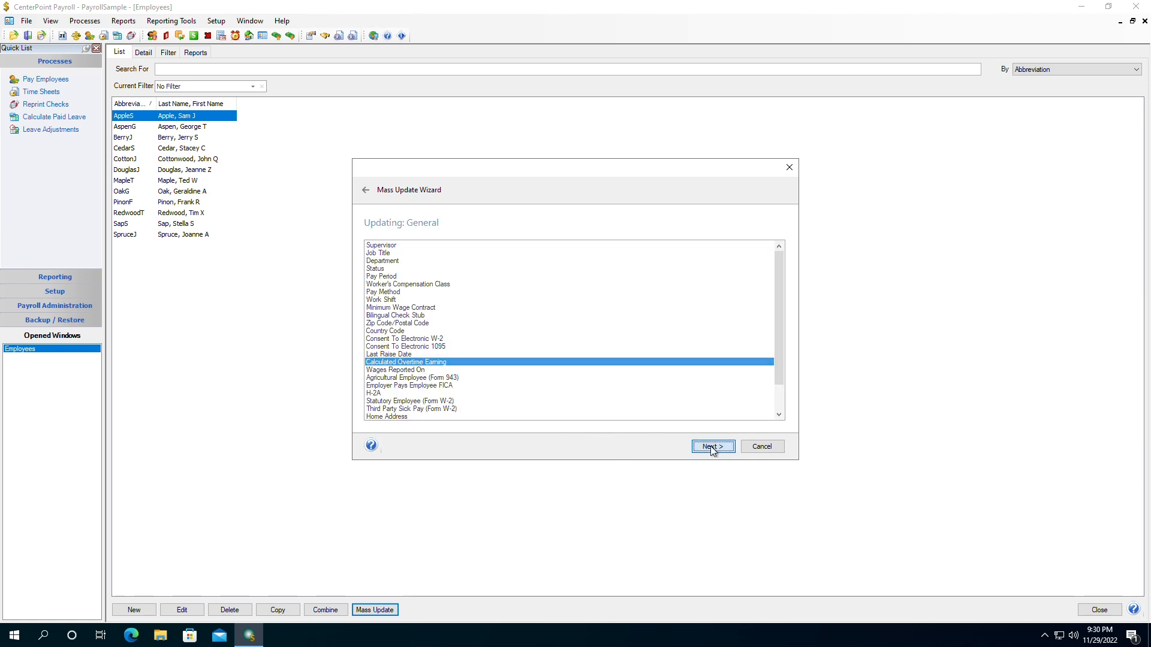
- Change the calculated overtime earning to Overtime for all selected employees, save the changes to the database and finish the wizard
left_click(549, 410)
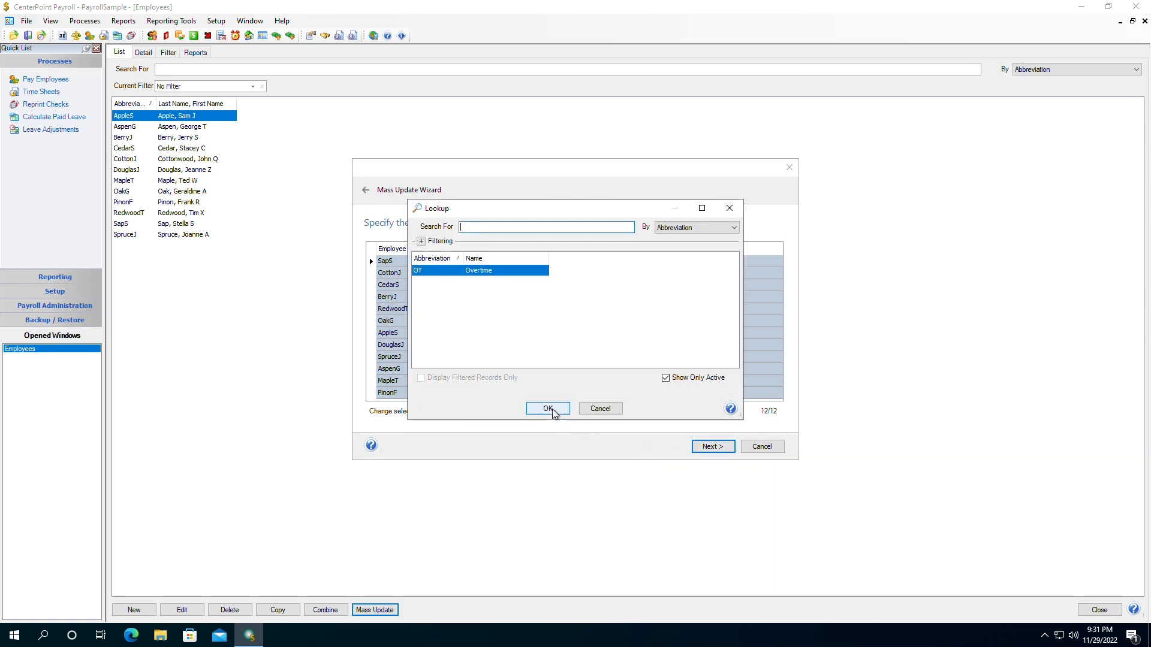
double_click(492, 270)
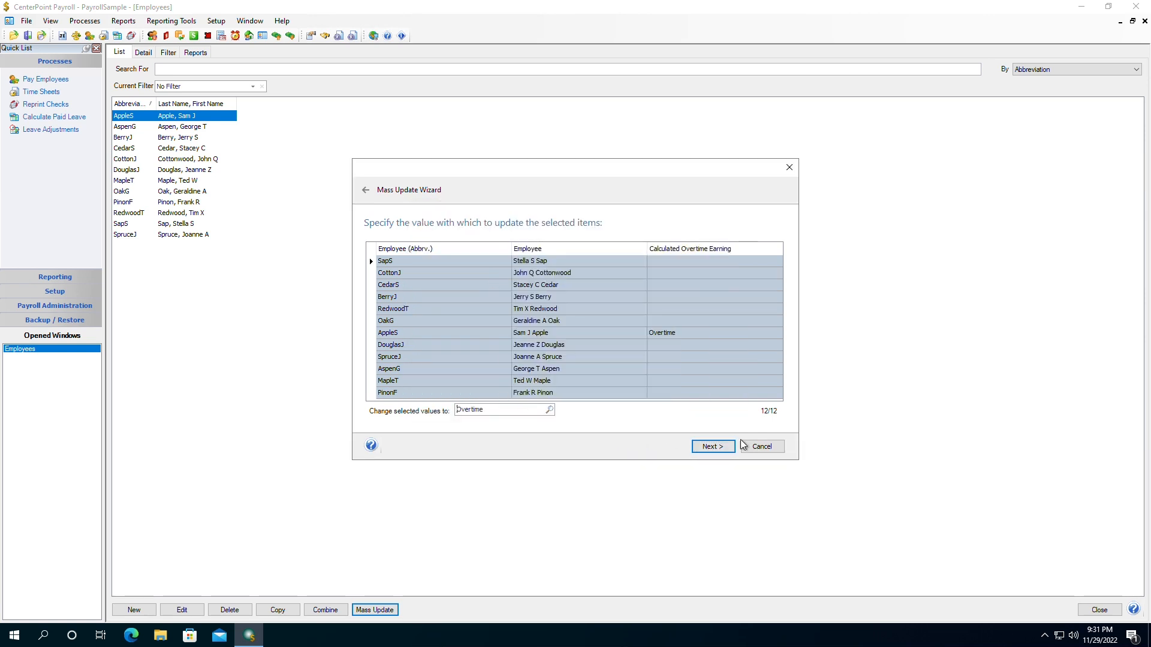
left_click(714, 446)
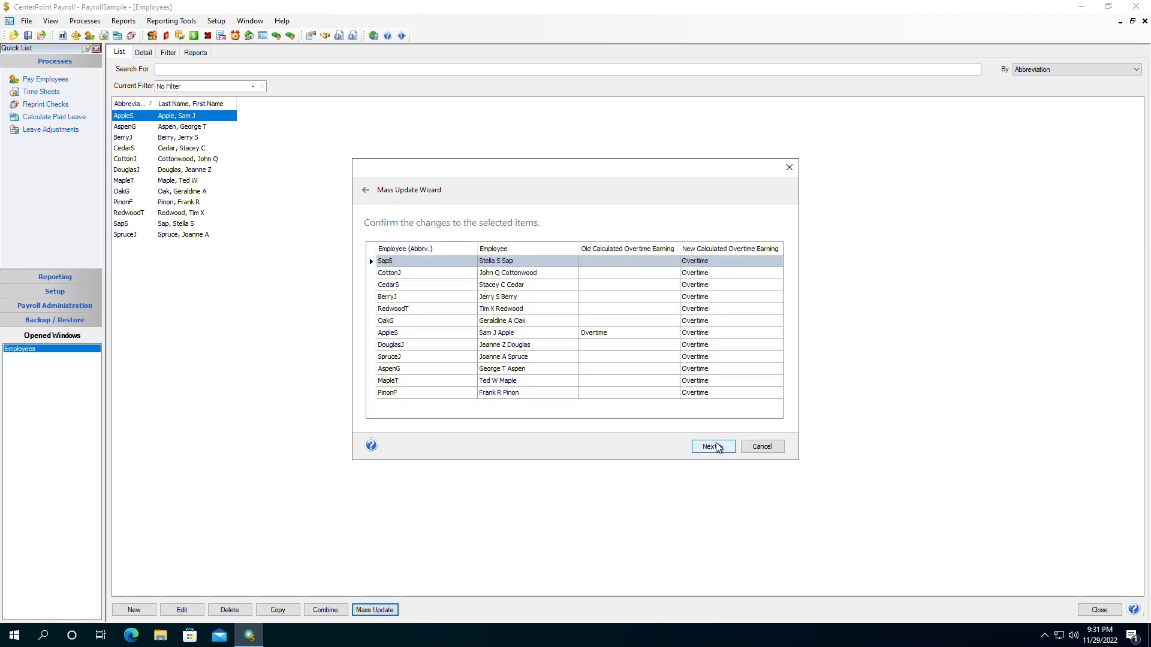
left_click(717, 448)
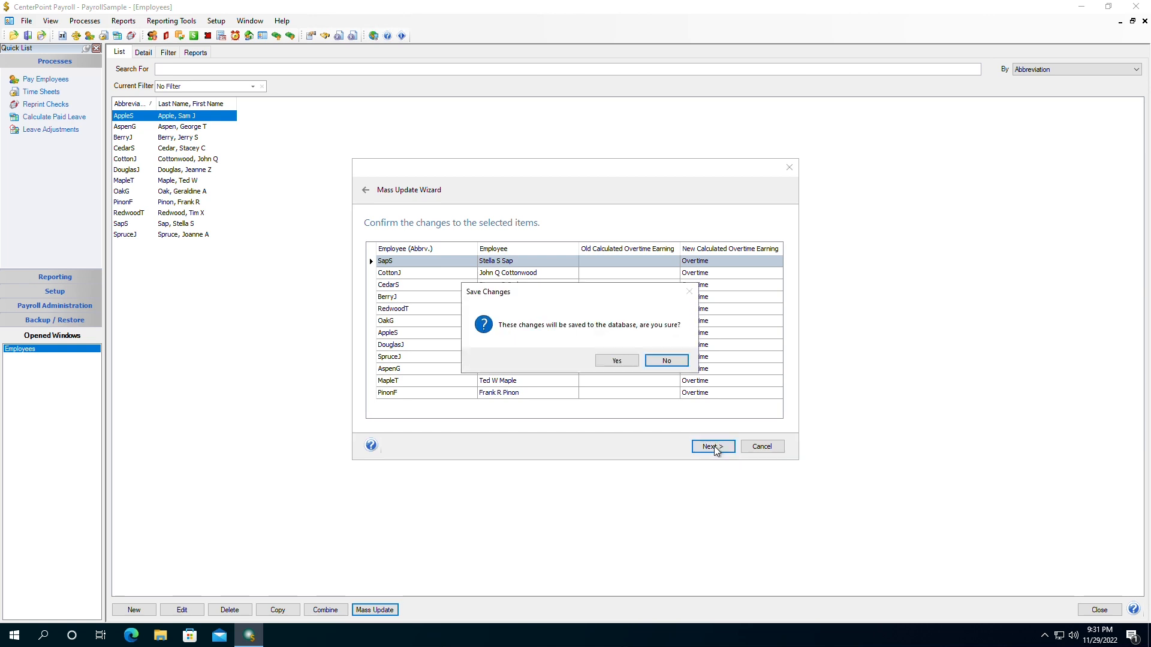
left_click(627, 365)
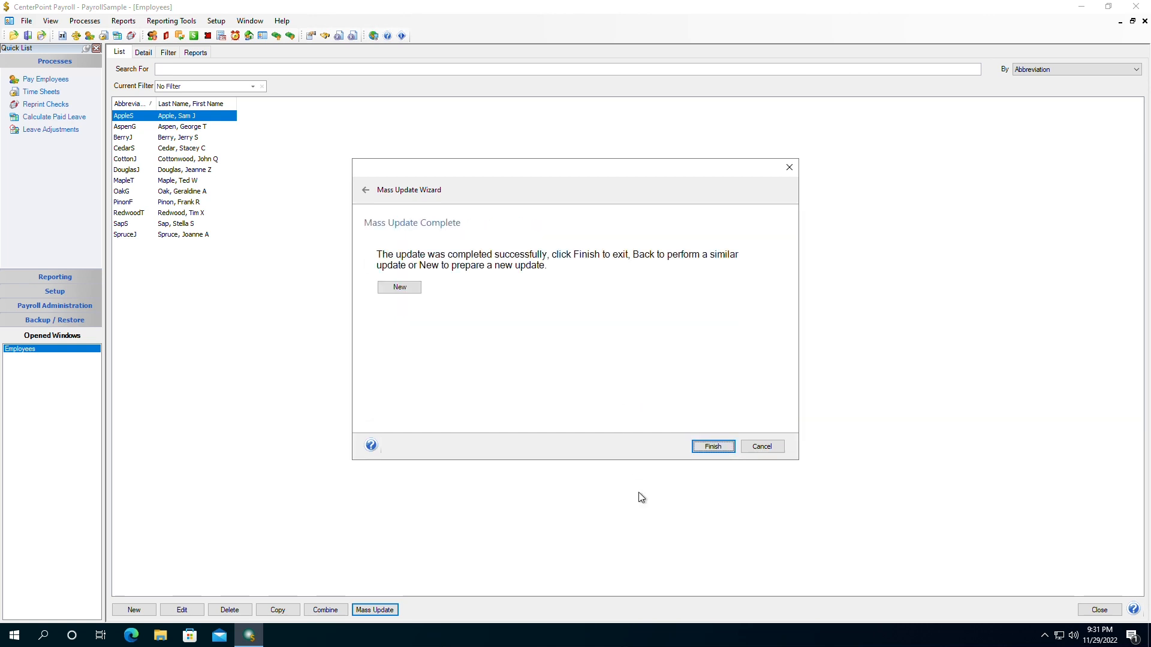
left_click(713, 447)
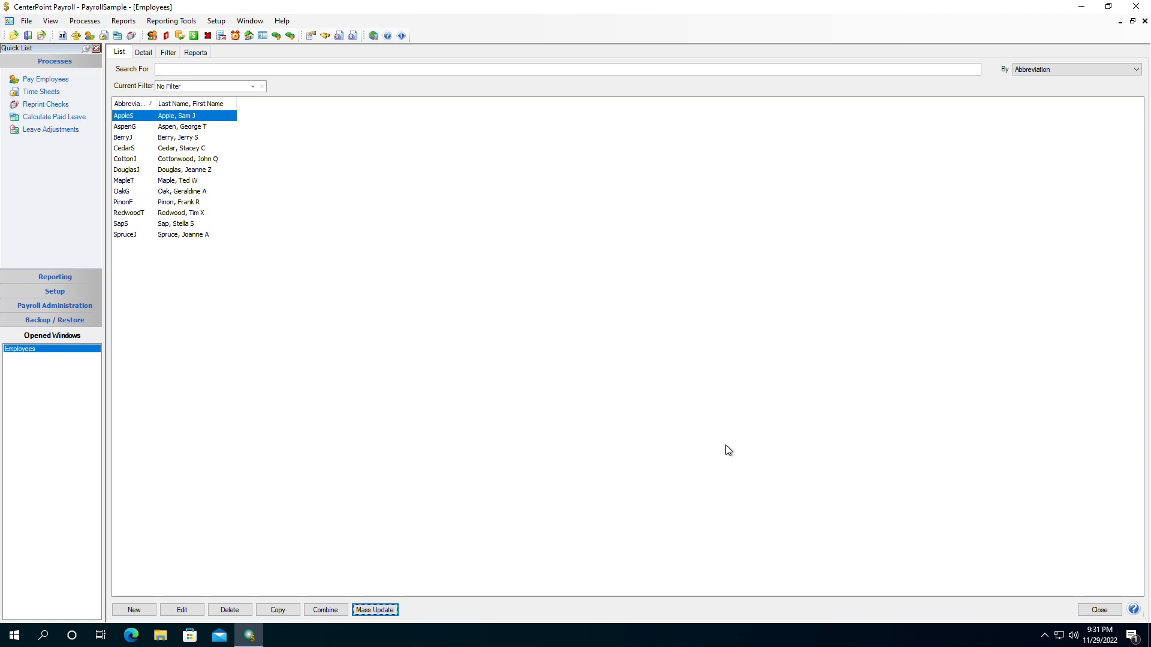
- In the payroll preferences for printing advices, set the database-level stub type to Standard With Overtime & Benefits and save
left_click(26, 22)
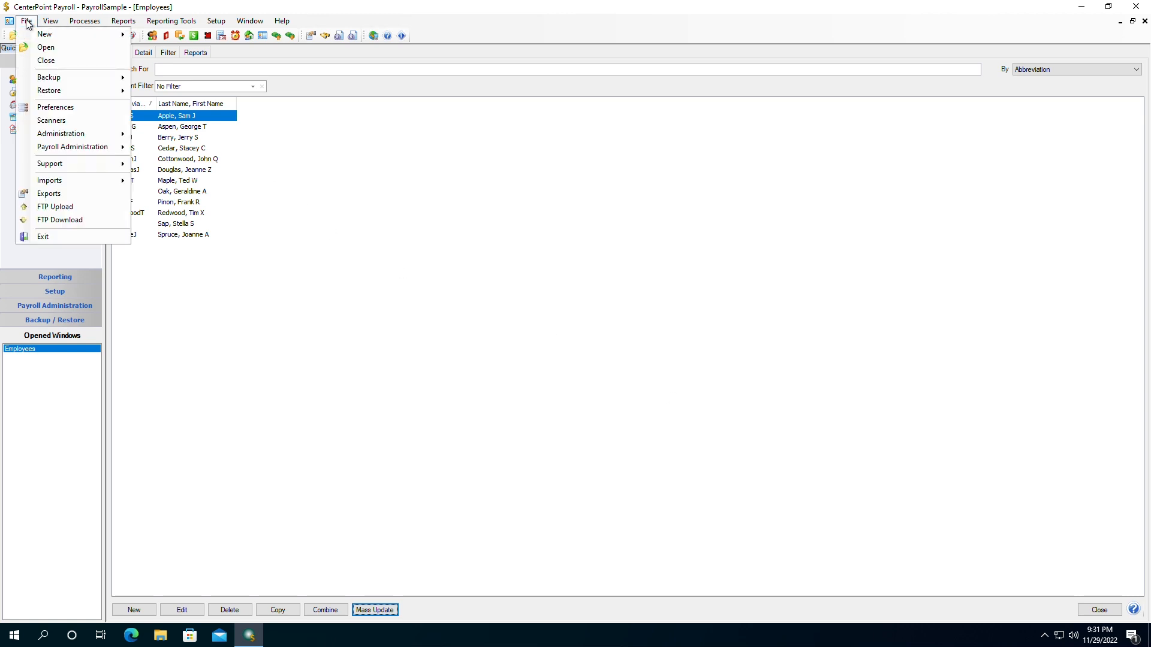
left_click(53, 112)
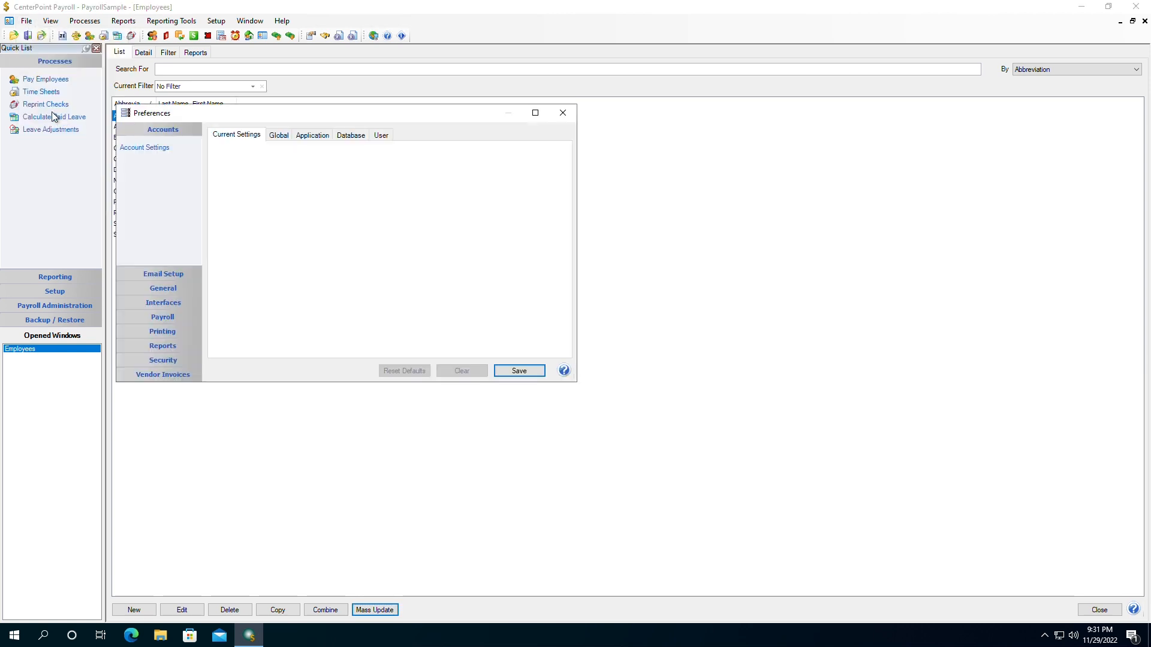
left_click(164, 316)
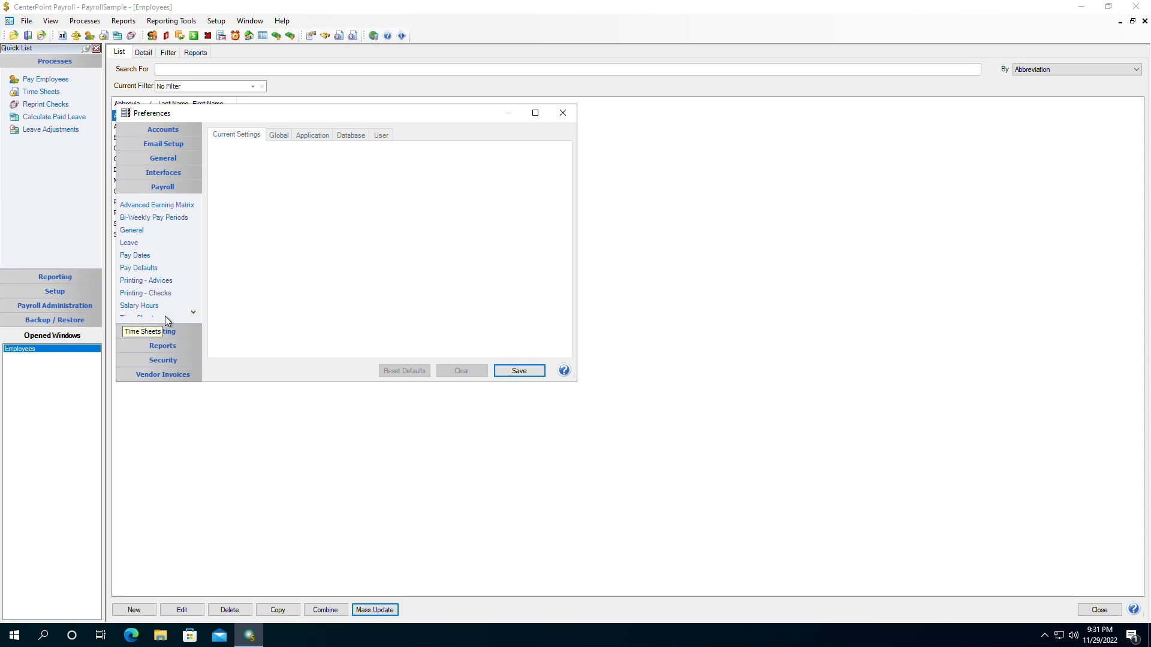
left_click(150, 282)
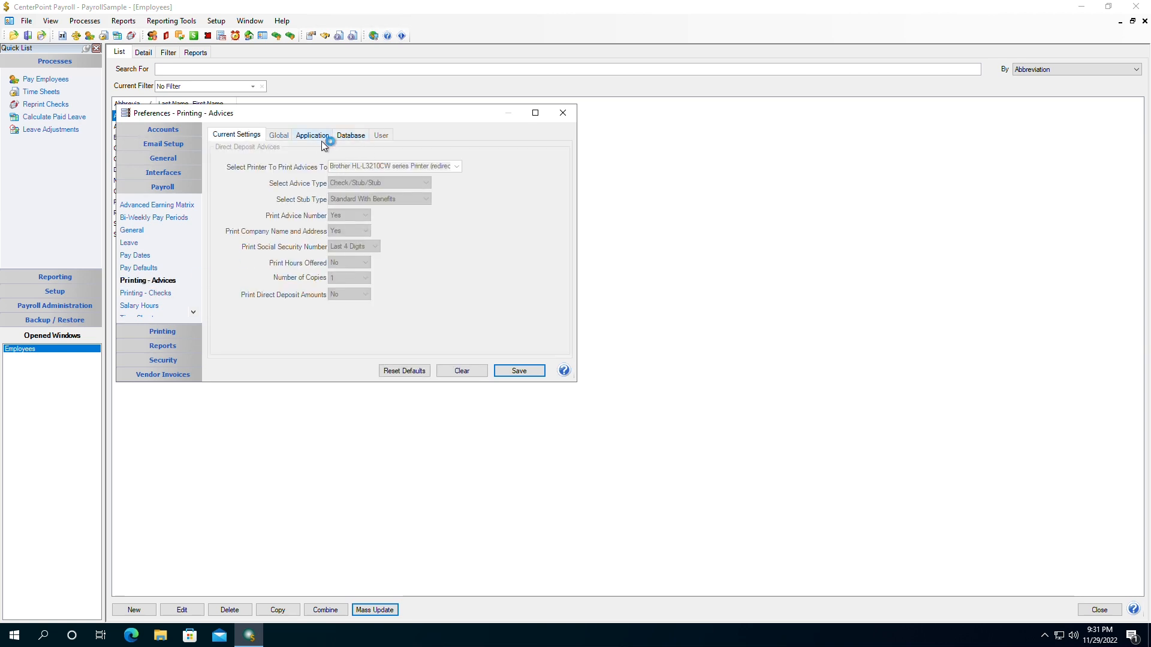
left_click(357, 137)
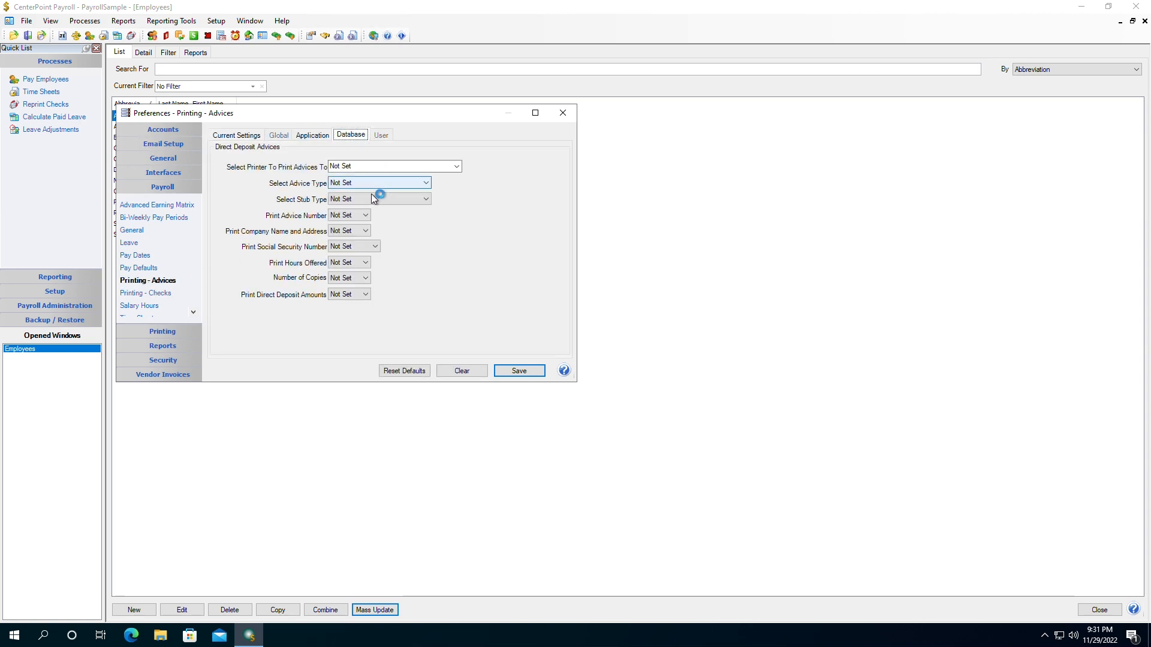
left_click(370, 202)
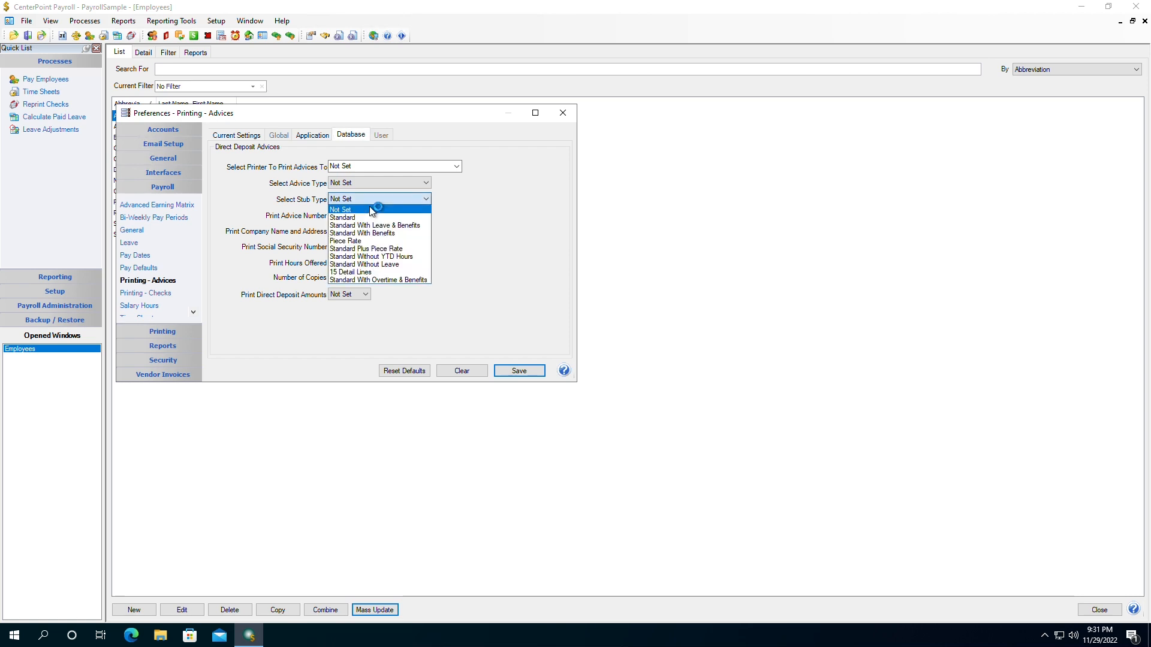
left_click(408, 281)
left_click(519, 372)
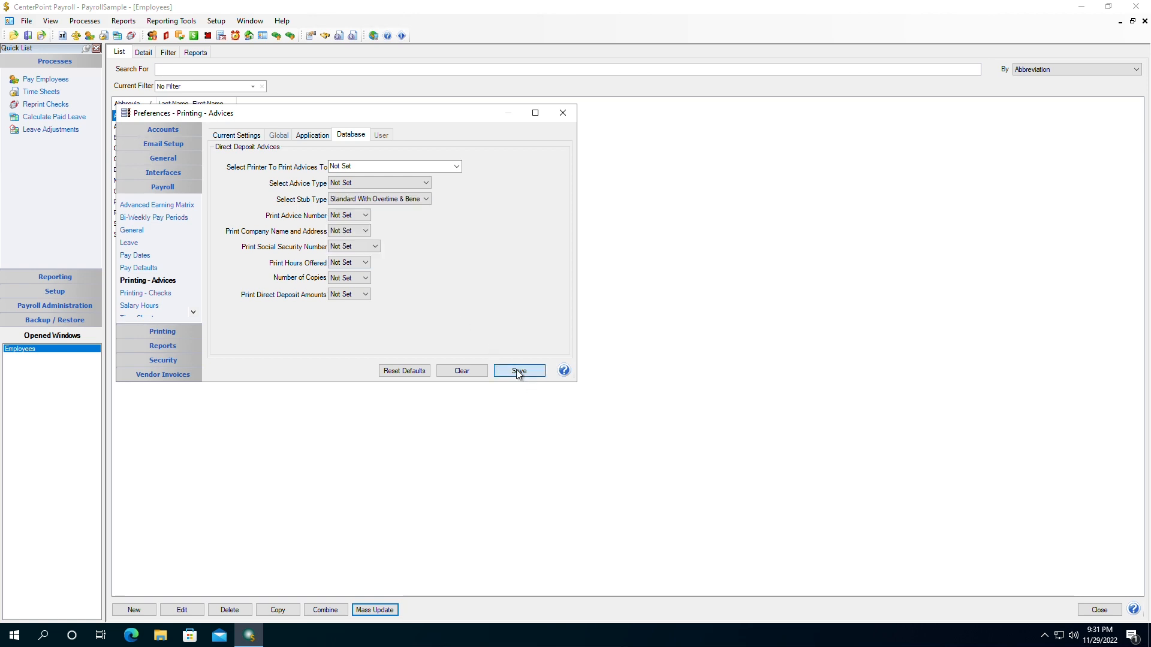